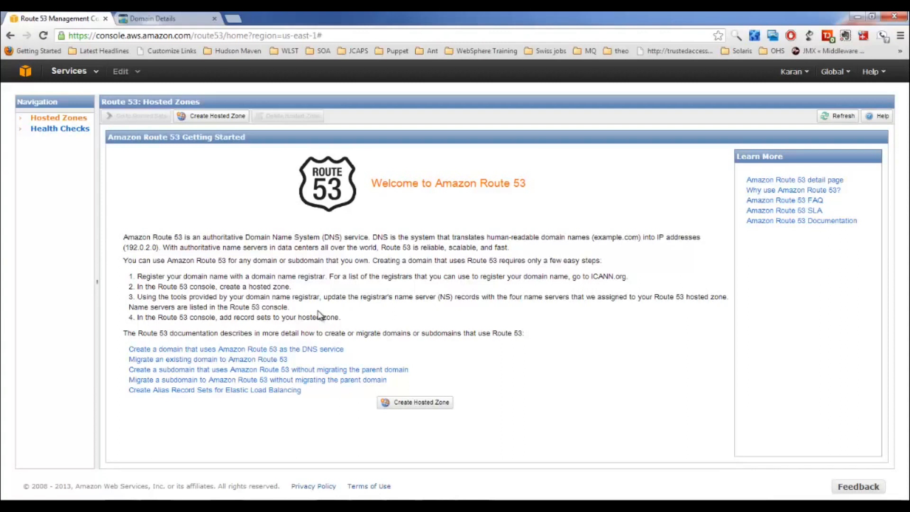
# Ping google.com from the command prompt and examine the IP address it resolves to.
pyautogui.write('ping goog')
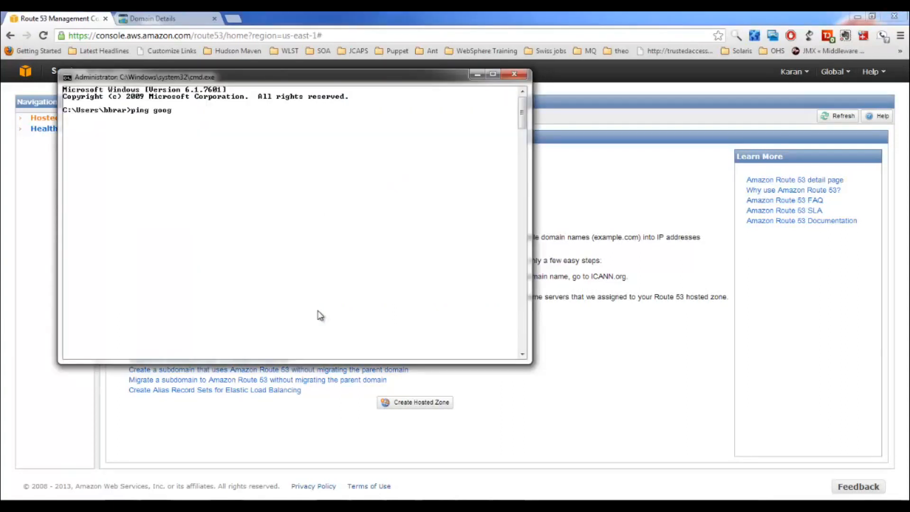
pyautogui.write('le.com')
pyautogui.press('Return')
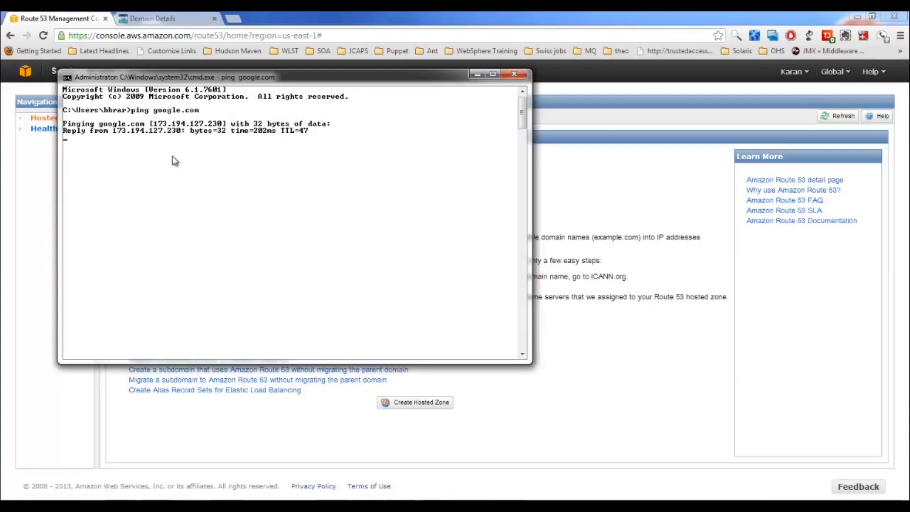
pyautogui.moveTo(155, 125); pyautogui.dragTo(222, 128)
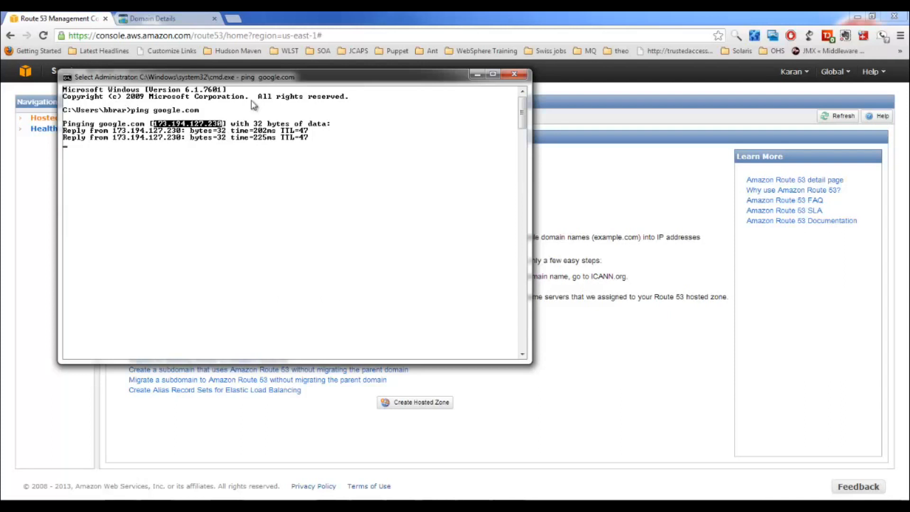
pyautogui.click(477, 74)
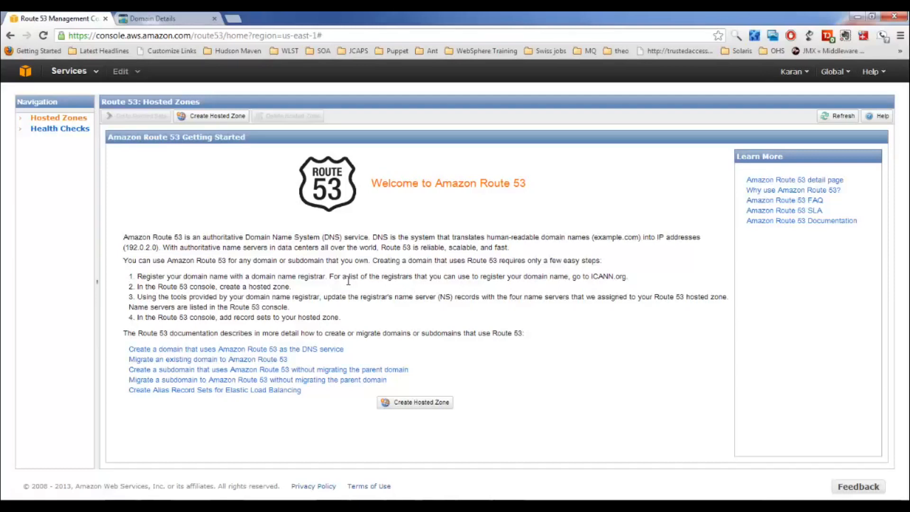
# Switch to the GoDaddy domain details for A1CONSULTANTS.IN and examine the A and CName records in its DNS zone file.
pyautogui.click(153, 19)
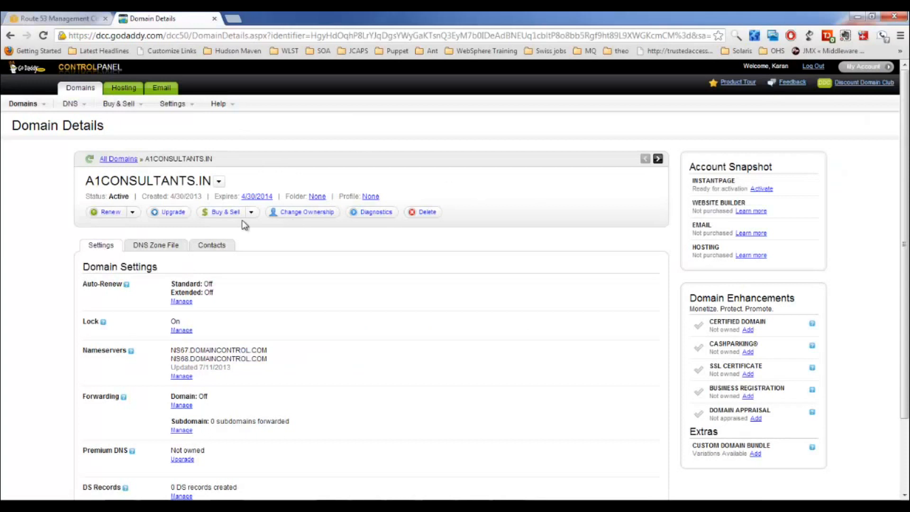
pyautogui.click(168, 252)
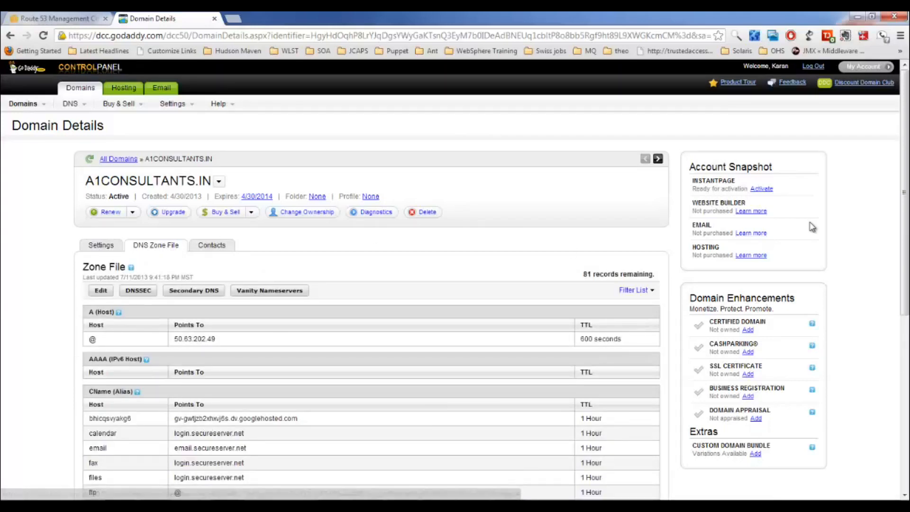
pyautogui.scroll(-3, 385, 166)
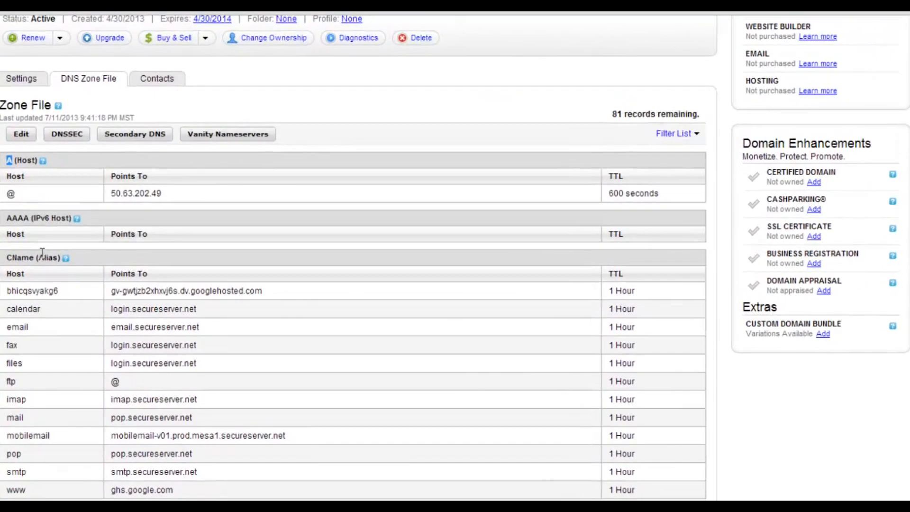
pyautogui.doubleClick(107, 257)
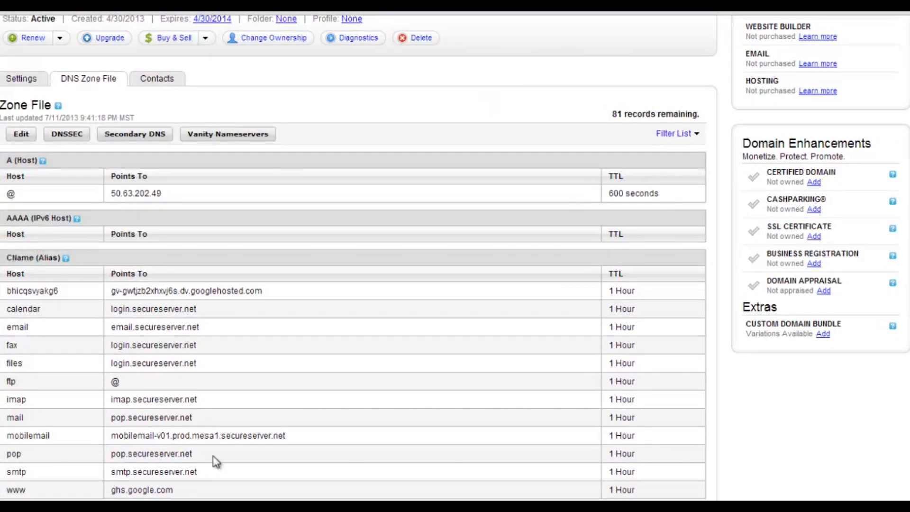
pyautogui.doubleClick(9, 160)
pyautogui.moveTo(7, 257); pyautogui.dragTo(37, 255)
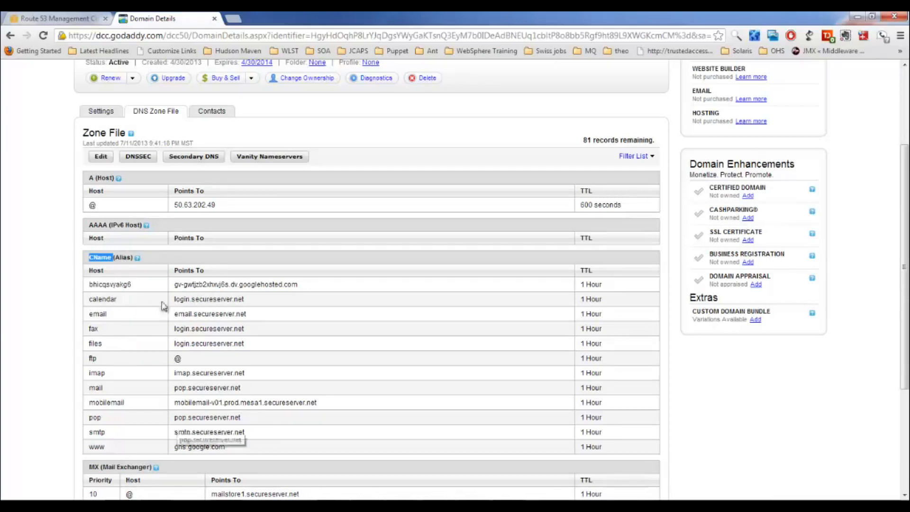
# Open the zone file editor, then return to the domain details and examine the MX (Mail Exchanger) records.
pyautogui.click(101, 157)
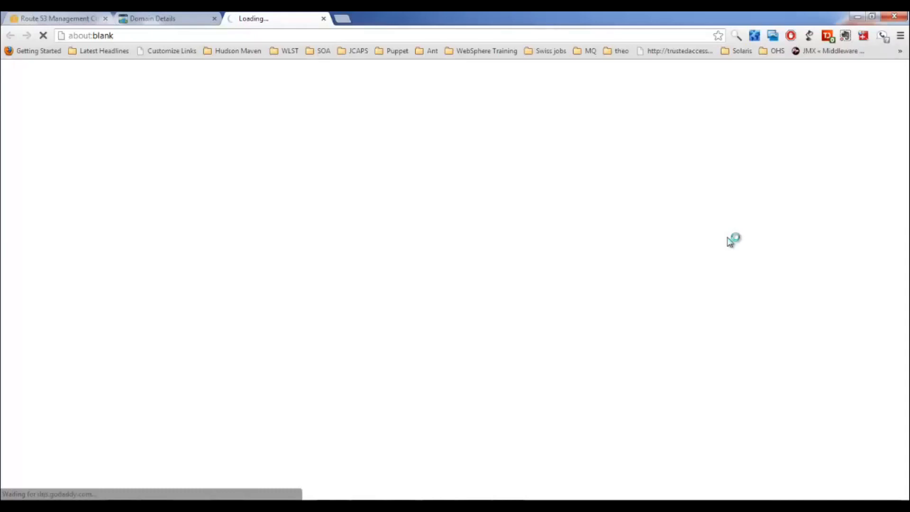
pyautogui.click(195, 22)
pyautogui.moveTo(905, 302); pyautogui.dragTo(909, 358)
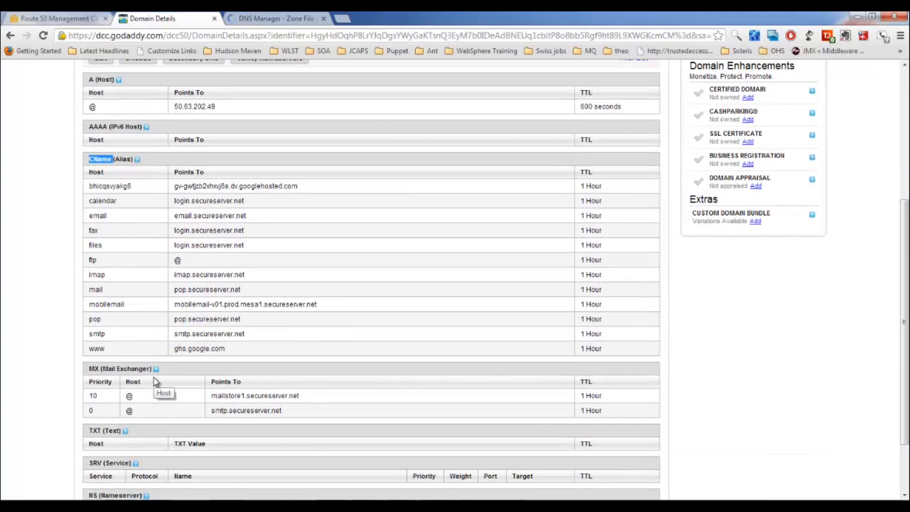
pyautogui.moveTo(88, 369); pyautogui.dragTo(108, 378)
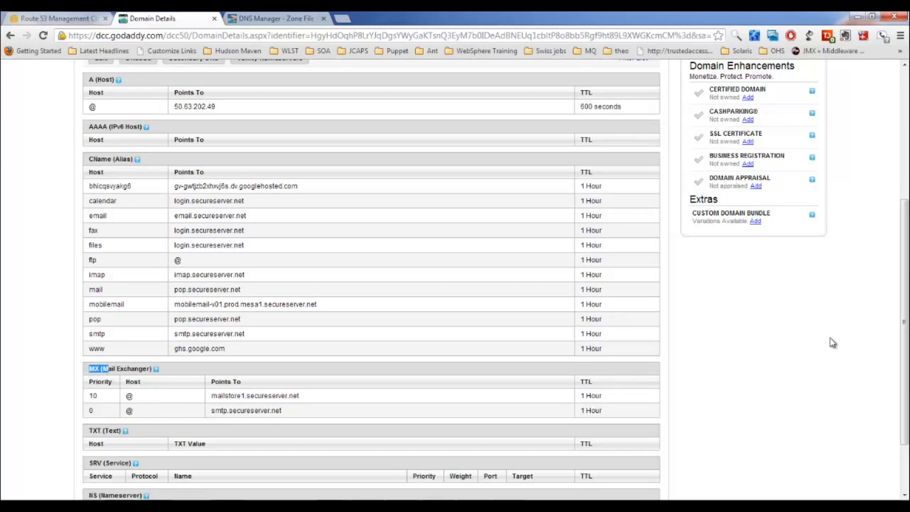
pyautogui.scroll(-2, 905, 321)
pyautogui.scroll(7, 863, 246)
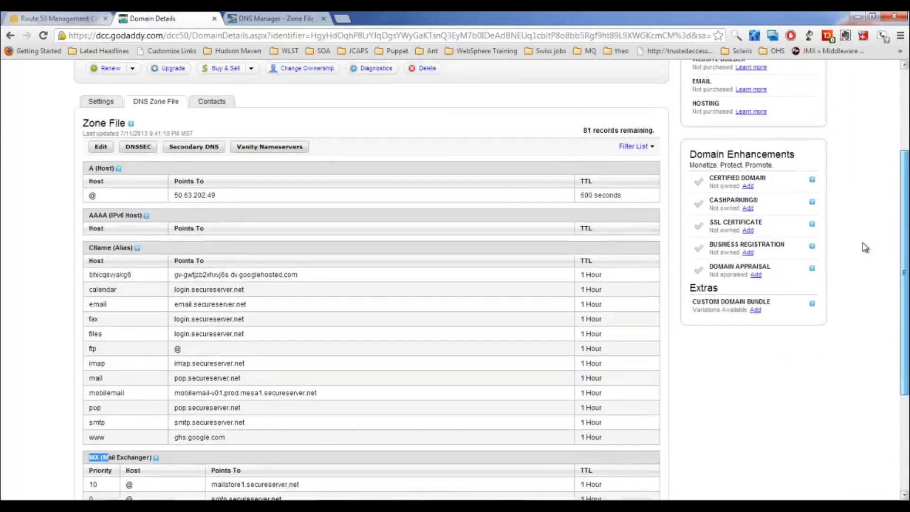
# Examine the nameservers assigned to A1CONSULTANTS.IN in the domain settings and compare them with the zone file.
pyautogui.click(102, 247)
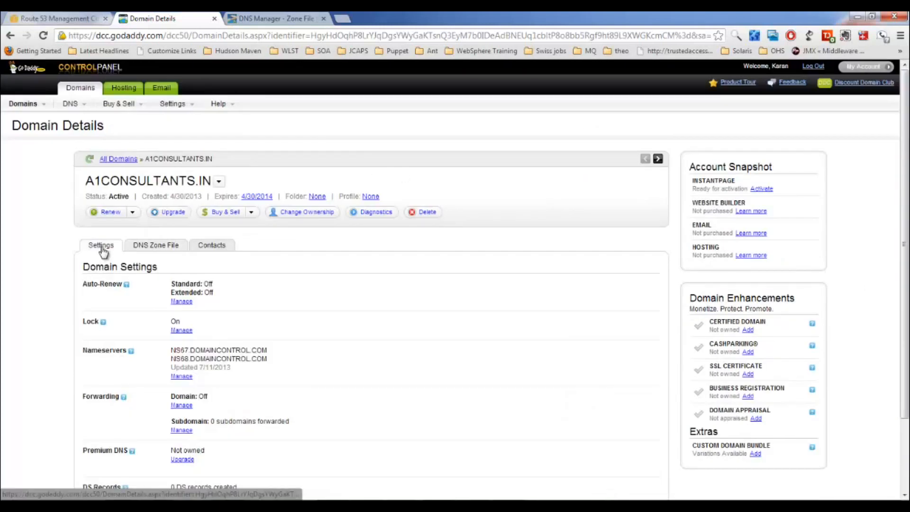
pyautogui.doubleClick(100, 349)
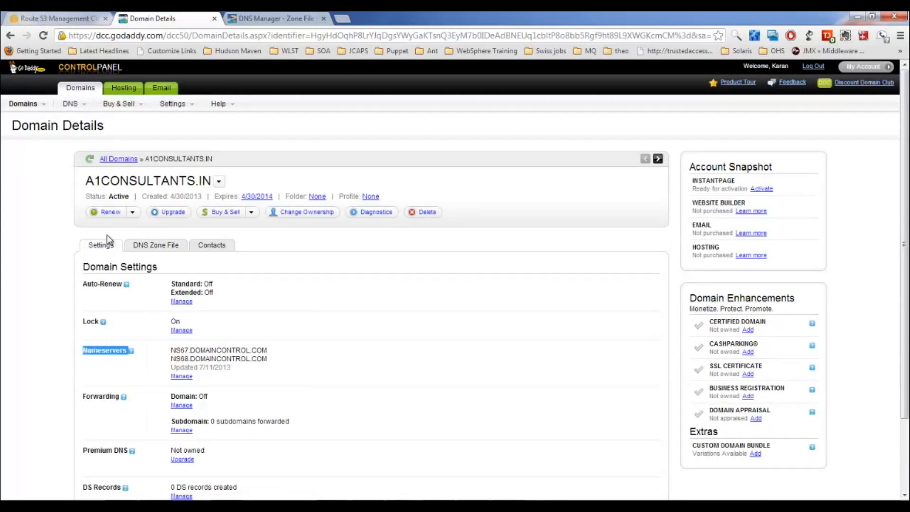
pyautogui.moveTo(85, 181); pyautogui.dragTo(207, 186)
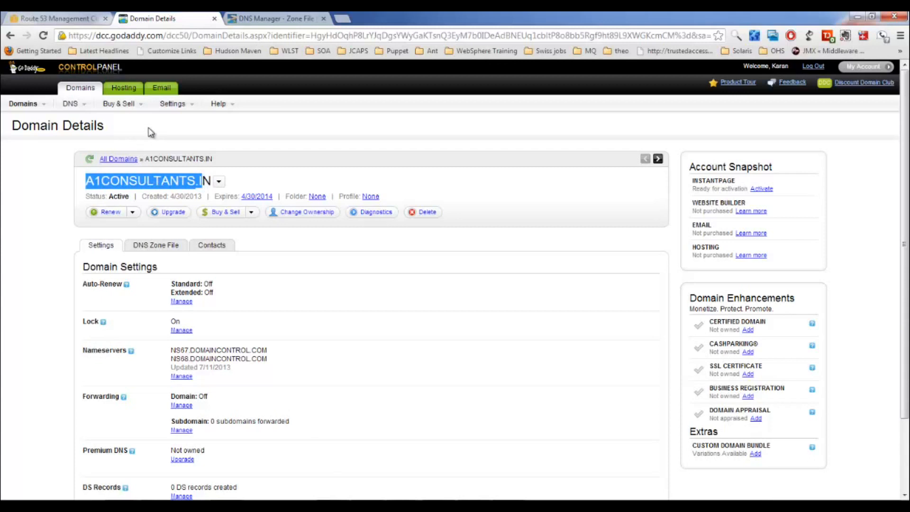
pyautogui.moveTo(172, 351); pyautogui.dragTo(269, 366)
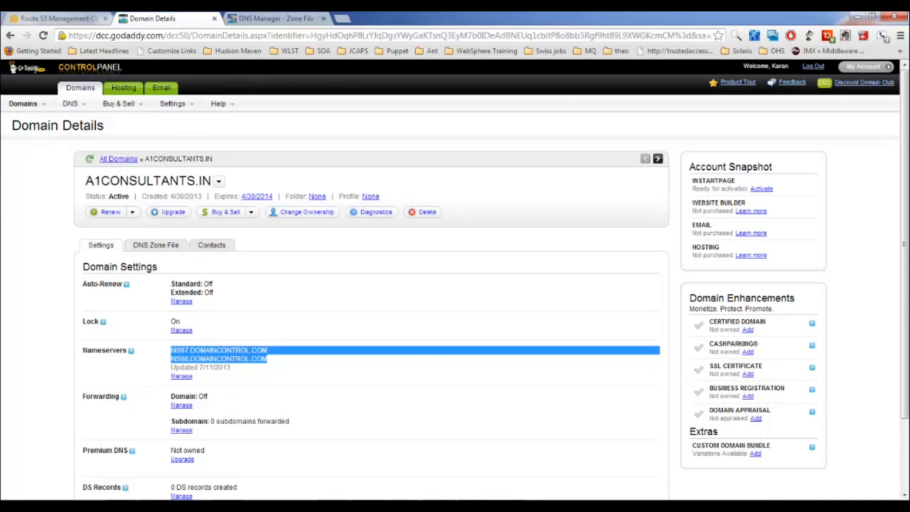
pyautogui.click(213, 352)
pyautogui.doubleClick(214, 352)
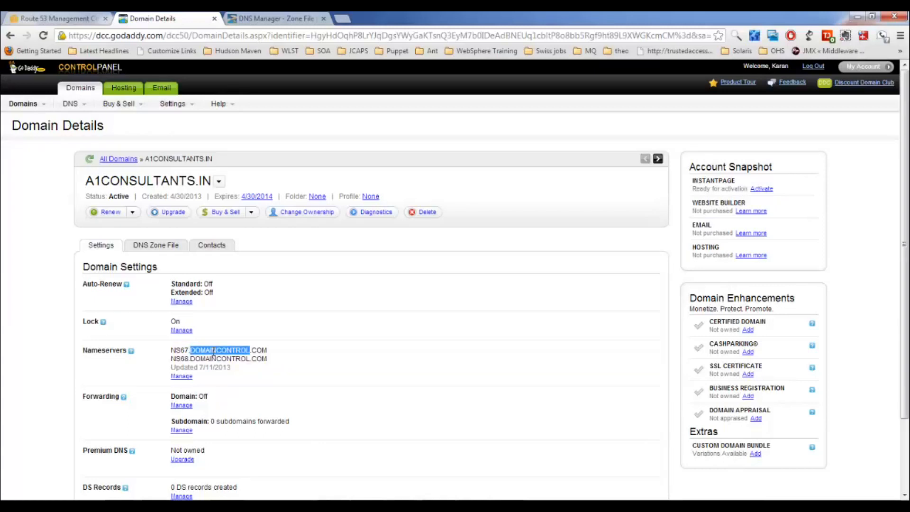
pyautogui.click(172, 353)
pyautogui.moveTo(172, 354); pyautogui.dragTo(288, 354)
pyautogui.click(165, 247)
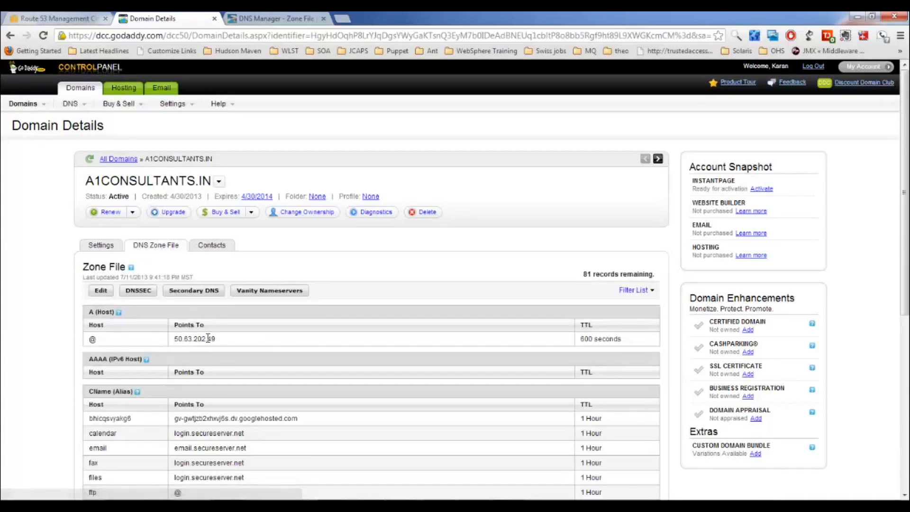
pyautogui.click(102, 246)
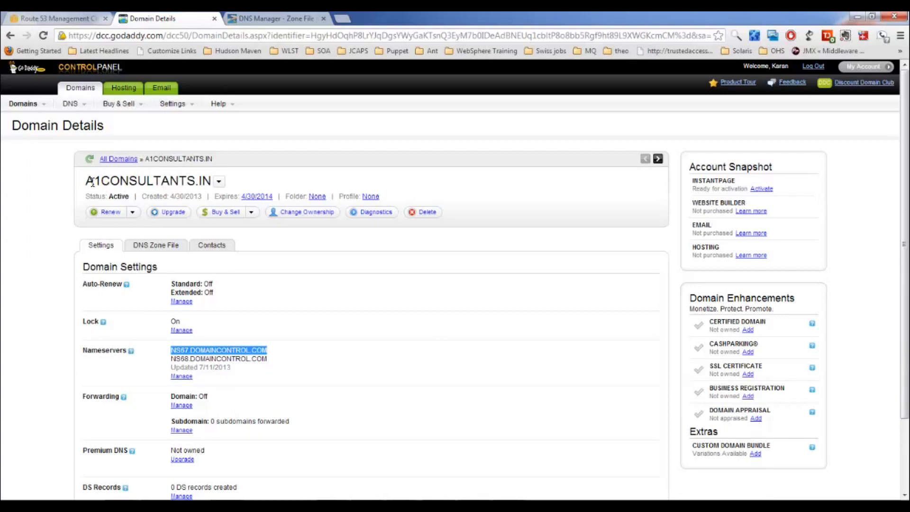
pyautogui.moveTo(87, 181); pyautogui.dragTo(196, 196)
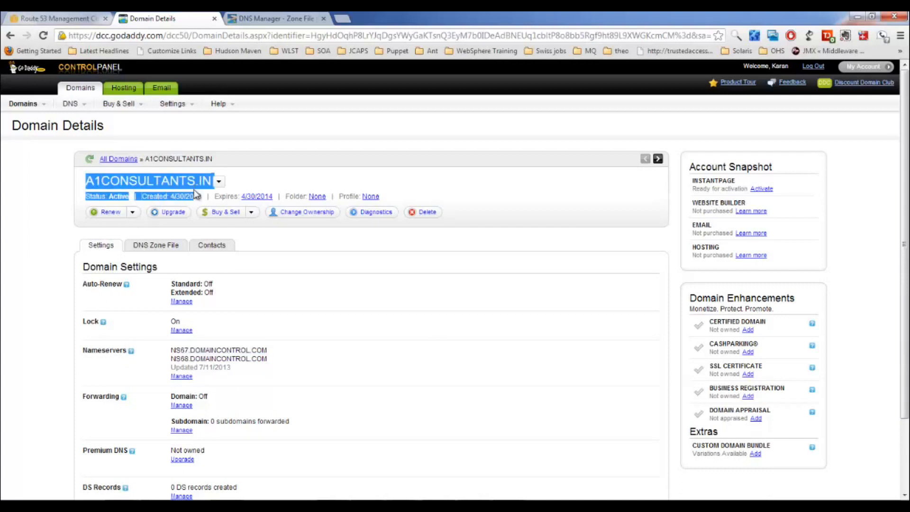
# Switch to the Route 53 console and create a hosted zone for a1consultatns.in with the comment "My domain".
pyautogui.click(57, 18)
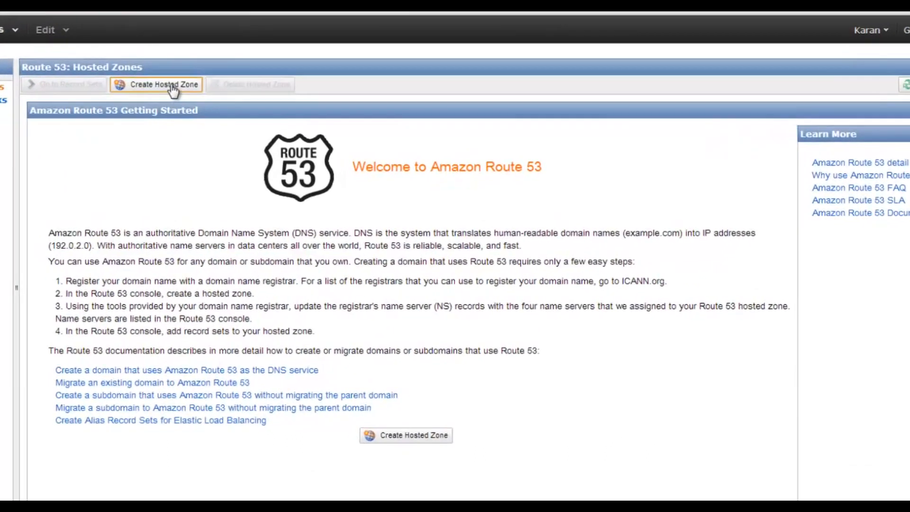
pyautogui.click(173, 88)
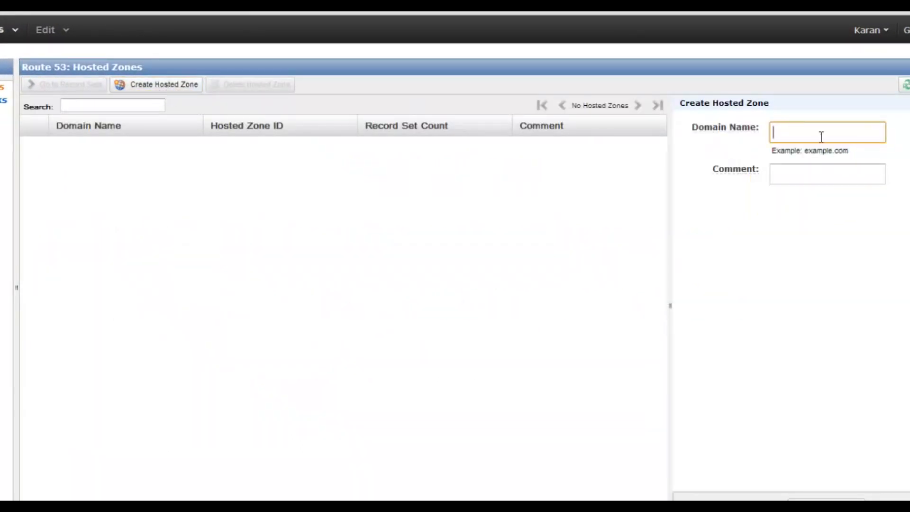
pyautogui.write('aq1')
pyautogui.press('BackSpace')
pyautogui.press('BackSpace')
pyautogui.write('1consultatns.in')
pyautogui.click(799, 173)
pyautogui.write('My domain')
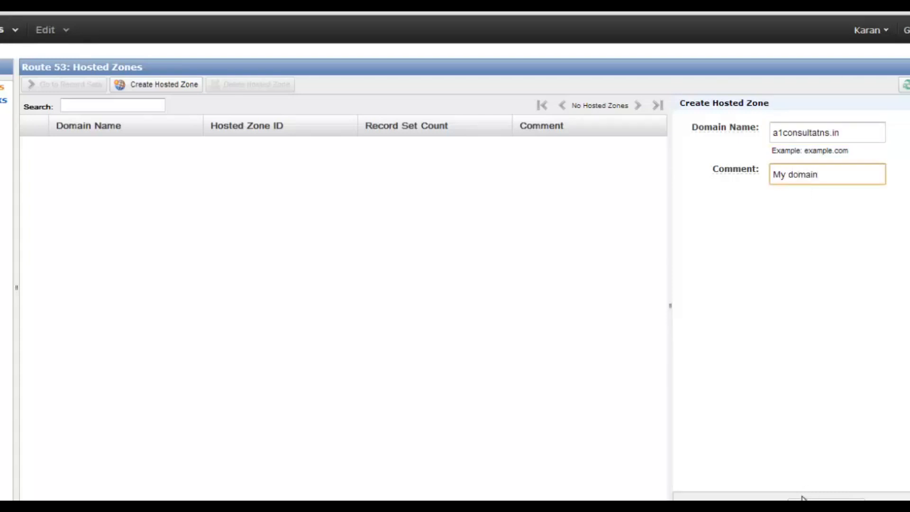
pyautogui.click(761, 480)
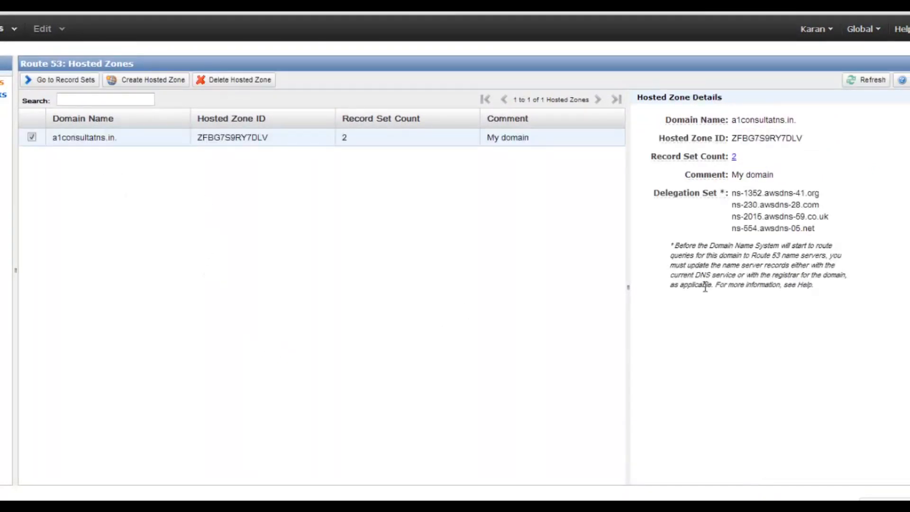
# Examine the new hosted zone's delegation set and check the domain name registered at GoDaddy.
pyautogui.moveTo(732, 192); pyautogui.dragTo(825, 229)
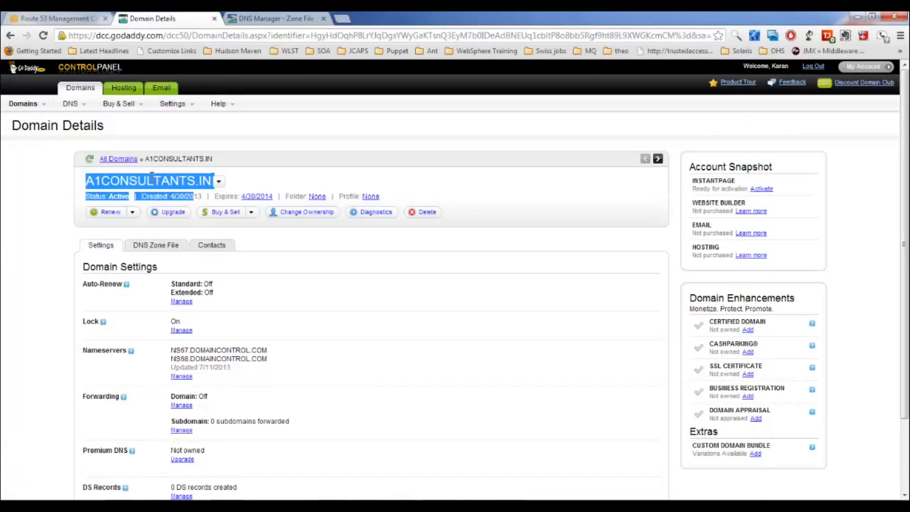
pyautogui.doubleClick(152, 181)
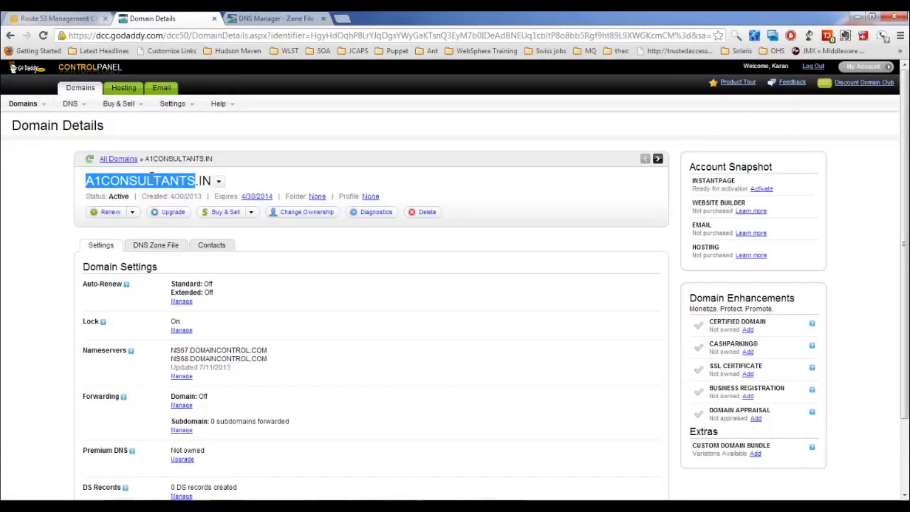
pyautogui.click(84, 18)
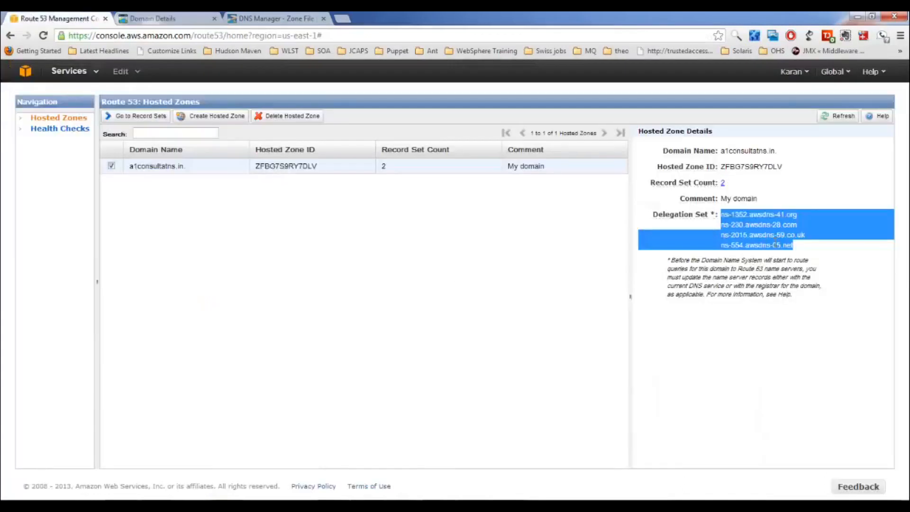
pyautogui.doubleClick(777, 245)
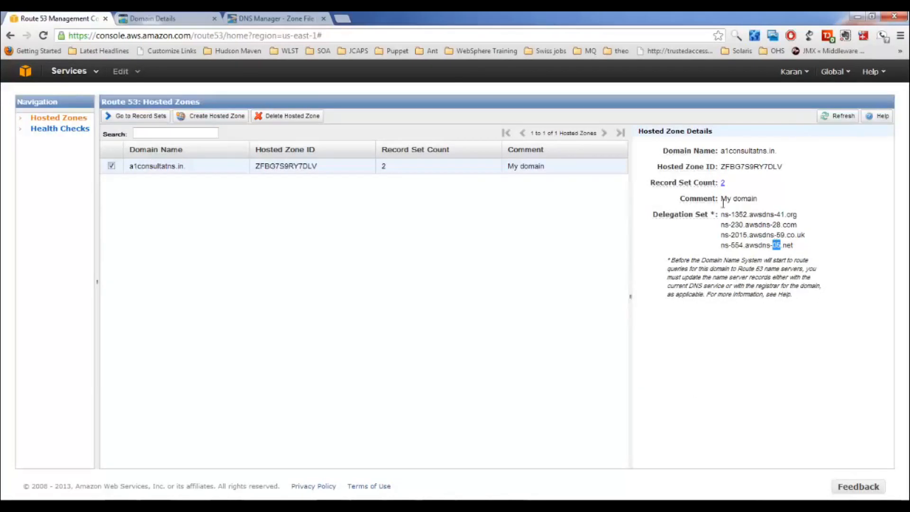
# Copy ns-1352.awsdns-41.org from the delegation set and enter it as the first custom nameserver for A1CONSULTANTS.IN at GoDaddy.
pyautogui.moveTo(721, 214); pyautogui.dragTo(805, 225)
pyautogui.hotkey('ctrl', 'c')
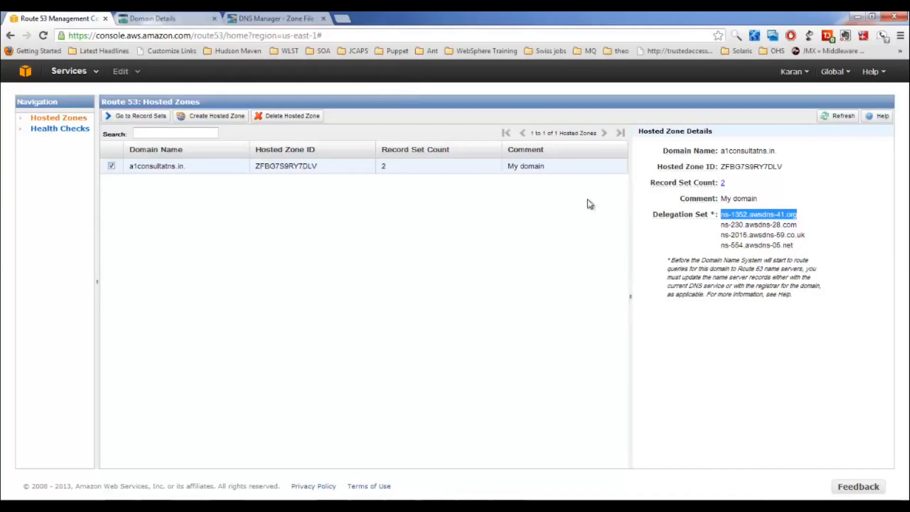
pyautogui.click(184, 19)
pyautogui.click(182, 379)
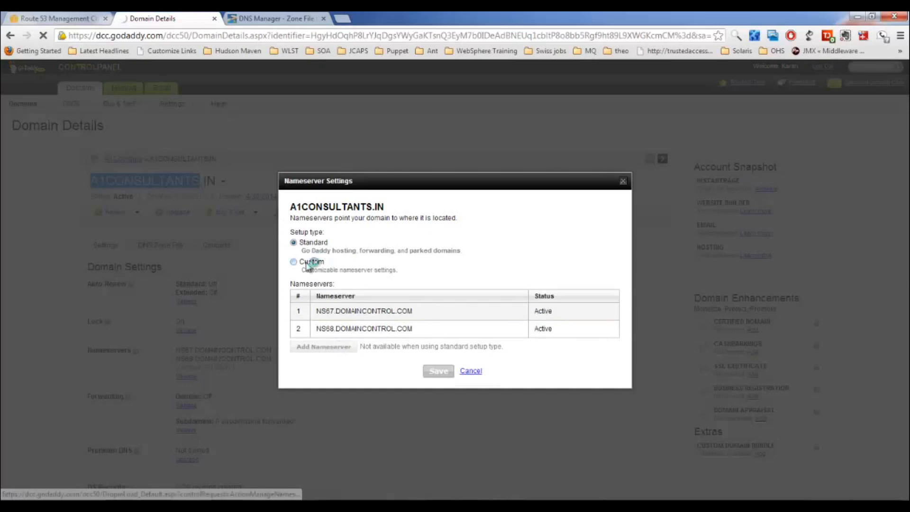
pyautogui.click(304, 260)
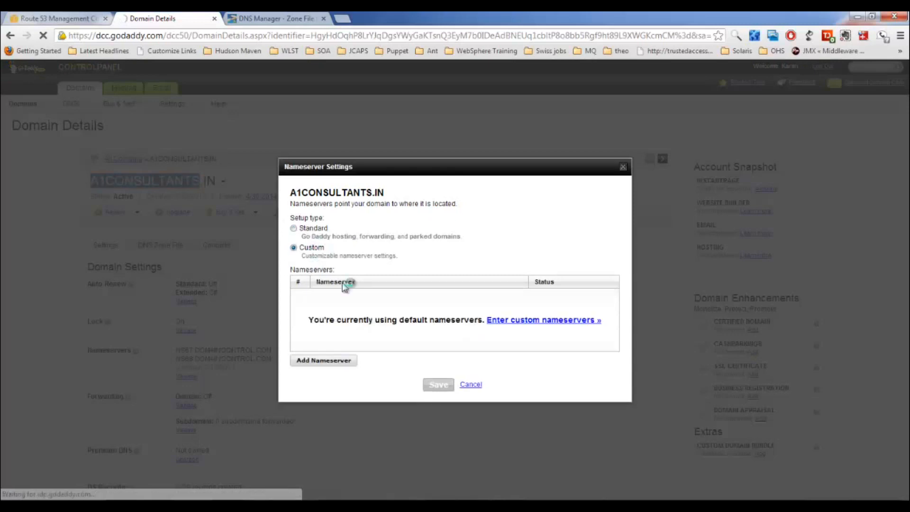
pyautogui.click(305, 361)
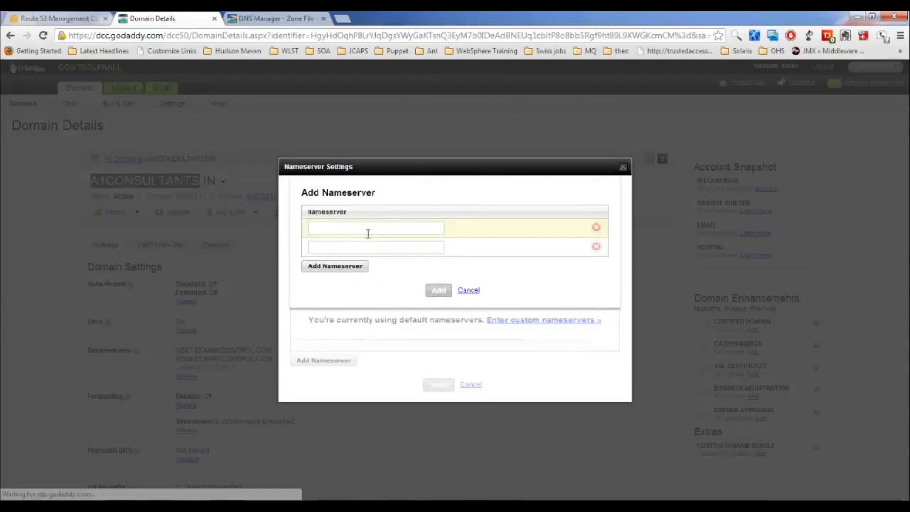
pyautogui.click(368, 234)
pyautogui.hotkey('ctrl', 'v')
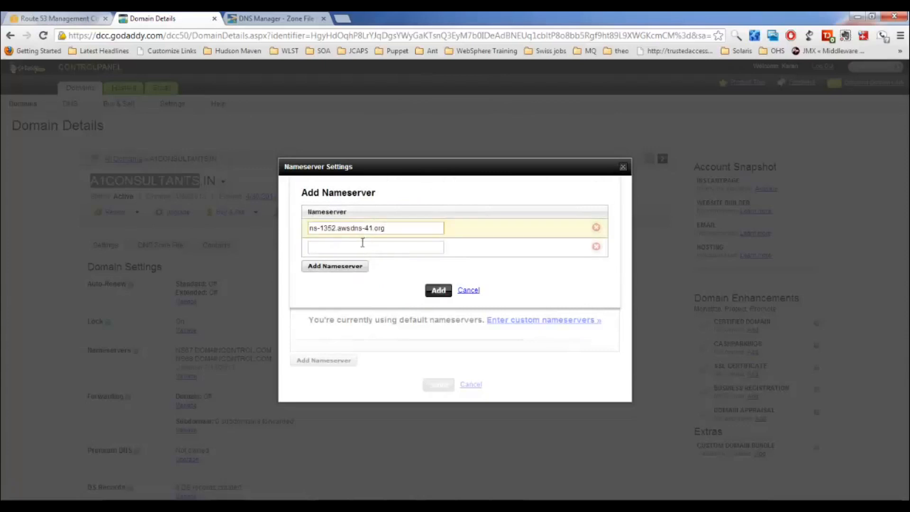
# Copy ns-230.awsdns-28.com from the Route 53 delegation set and enter it as the second custom nameserver at GoDaddy.
pyautogui.click(67, 18)
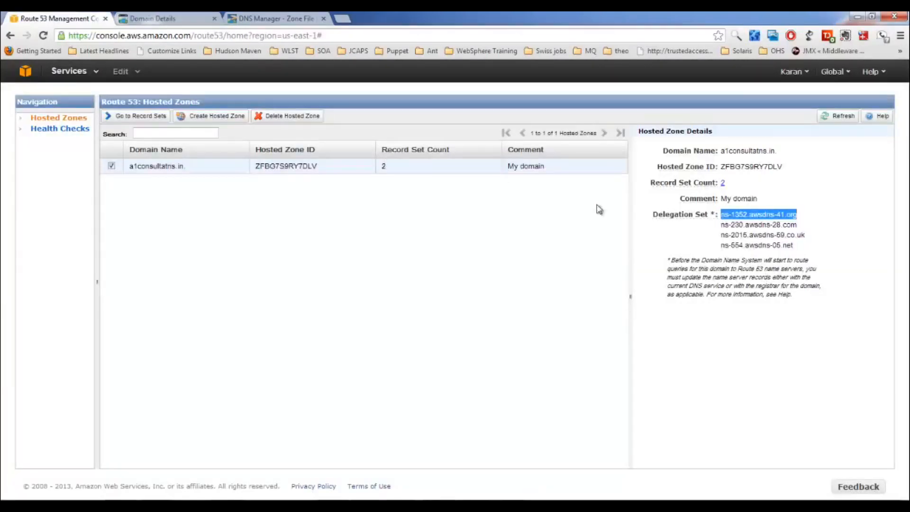
pyautogui.moveTo(721, 224); pyautogui.dragTo(797, 225)
pyautogui.hotkey('ctrl', 'c')
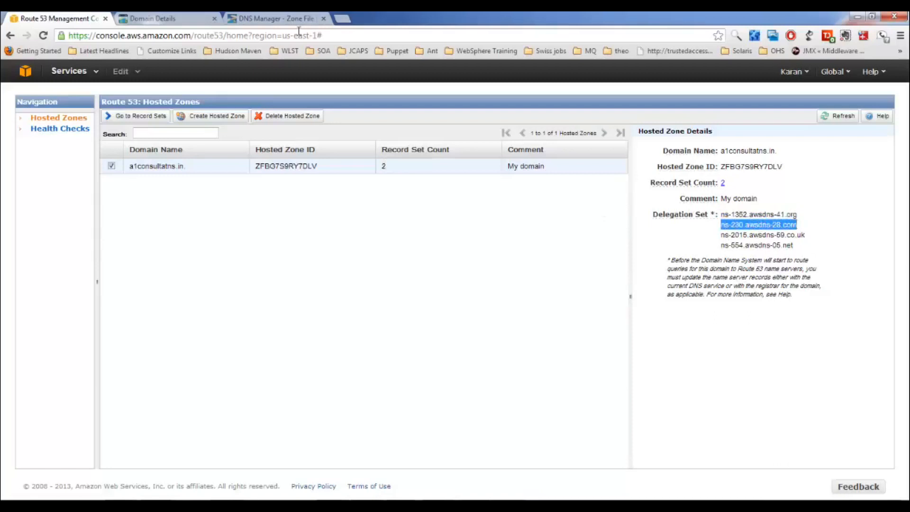
pyautogui.click(195, 19)
pyautogui.click(336, 252)
pyautogui.hotkey('ctrl', 'v')
# Copy ns-2015.awsdns-59.co.uk from the Route 53 delegation set and add it as the third custom nameserver at GoDaddy.
pyautogui.click(51, 20)
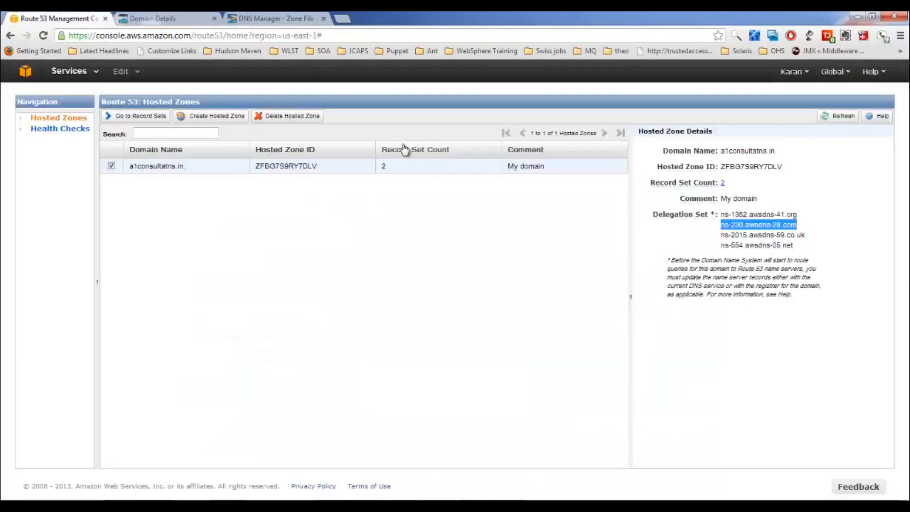
pyautogui.moveTo(721, 235); pyautogui.dragTo(809, 236)
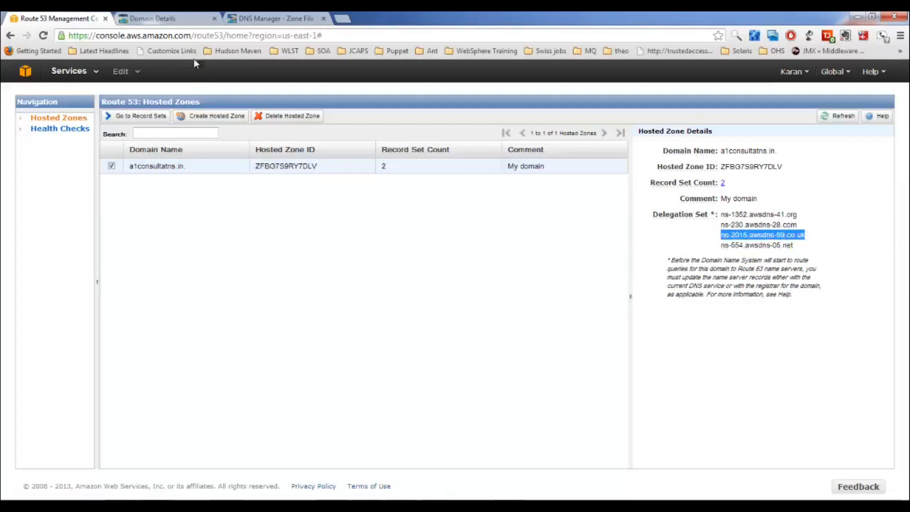
pyautogui.click(188, 20)
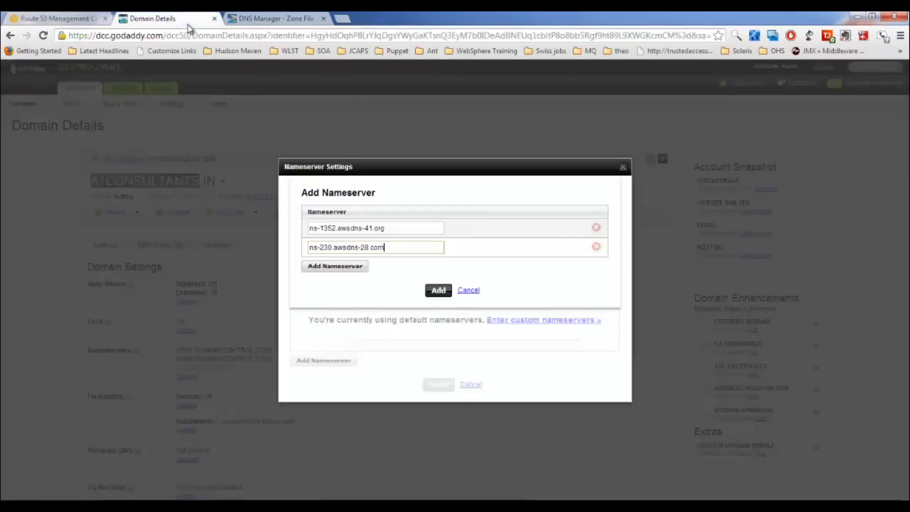
pyautogui.click(348, 273)
pyautogui.click(363, 268)
pyautogui.write('ns-2015.awsdns-59.co.uk')
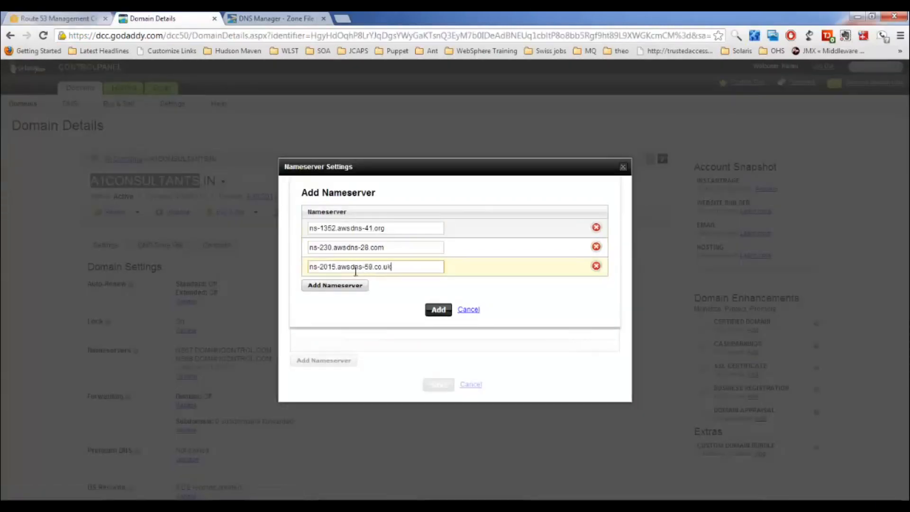
# Copy ns-554.awsdns-05.net from the delegation set as the fourth GoDaddy nameserver, and save the custom nameservers for A1CONSULTANTS.IN.
pyautogui.click(56, 19)
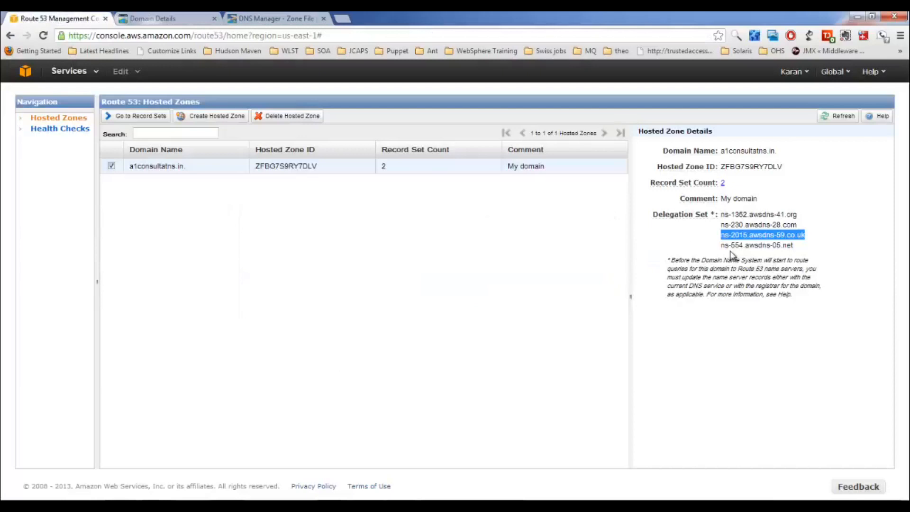
pyautogui.moveTo(721, 245); pyautogui.dragTo(793, 243)
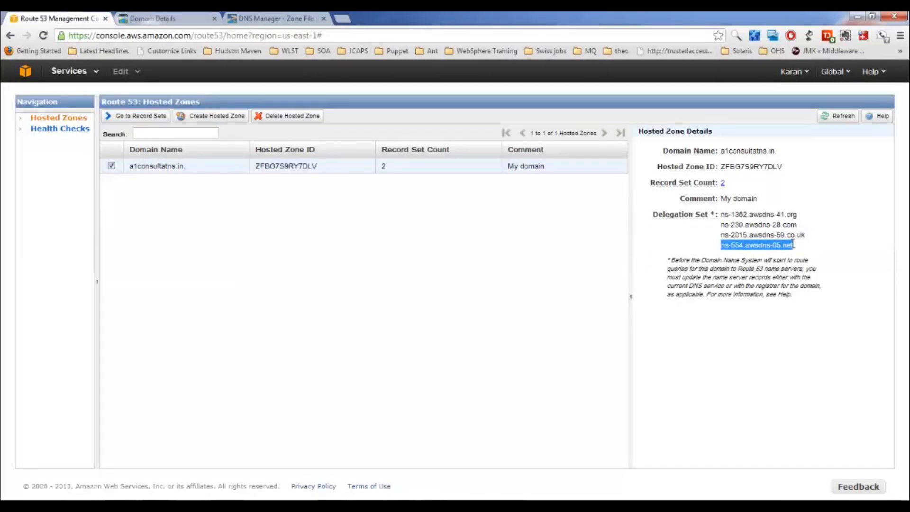
pyautogui.moveTo(156, 19); pyautogui.dragTo(295, 242)
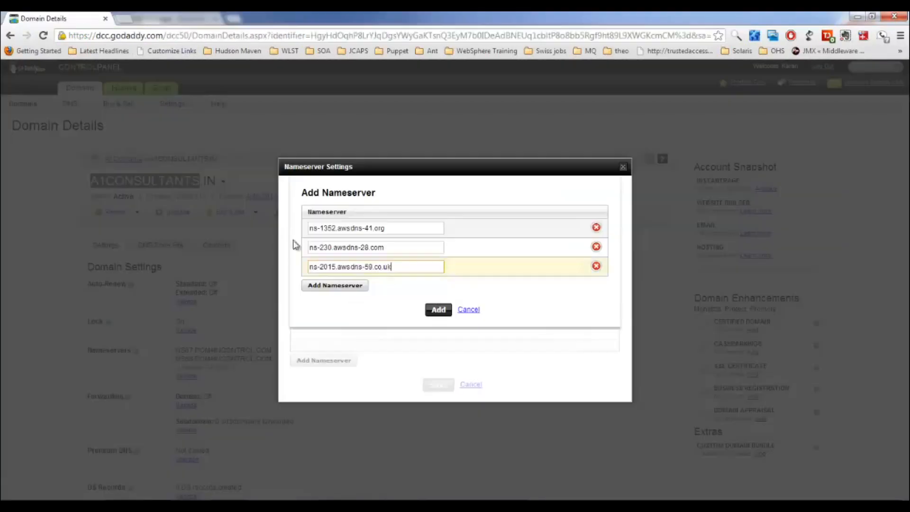
pyautogui.click(342, 284)
pyautogui.write('ns-554.awsdns-05.net')
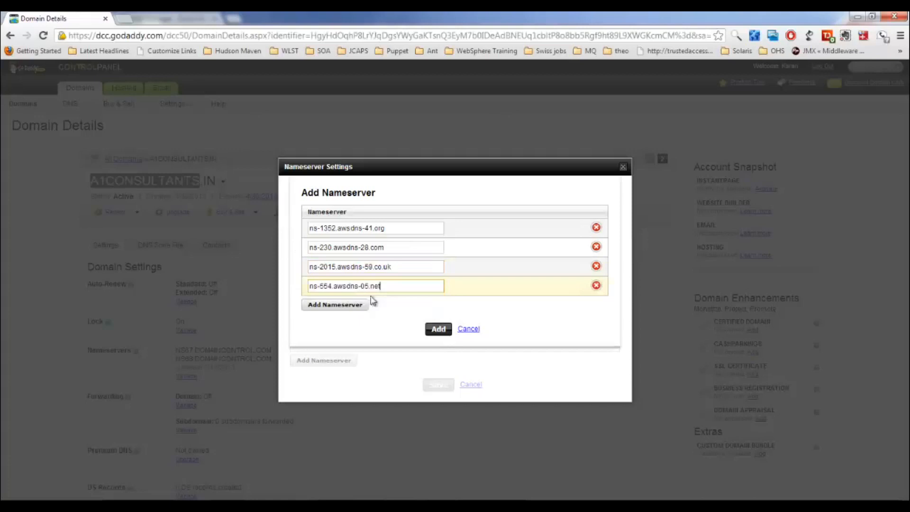
pyautogui.click(439, 332)
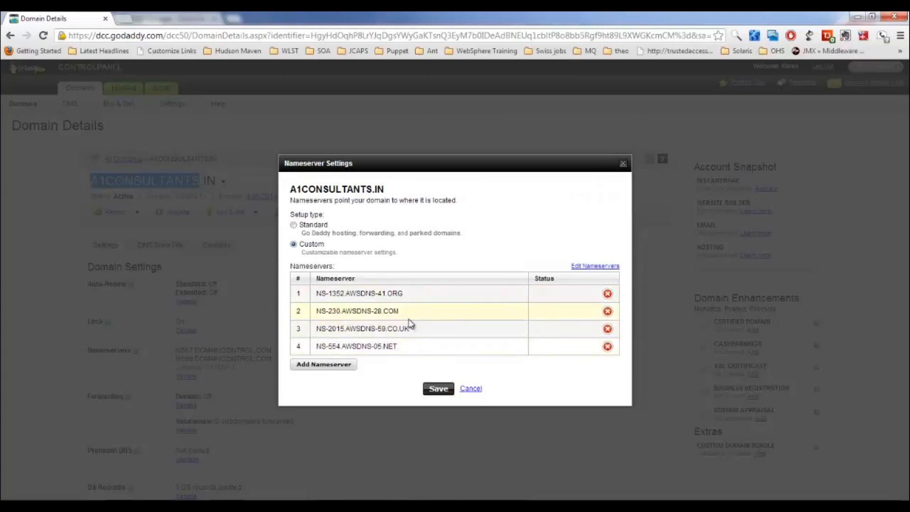
pyautogui.click(444, 393)
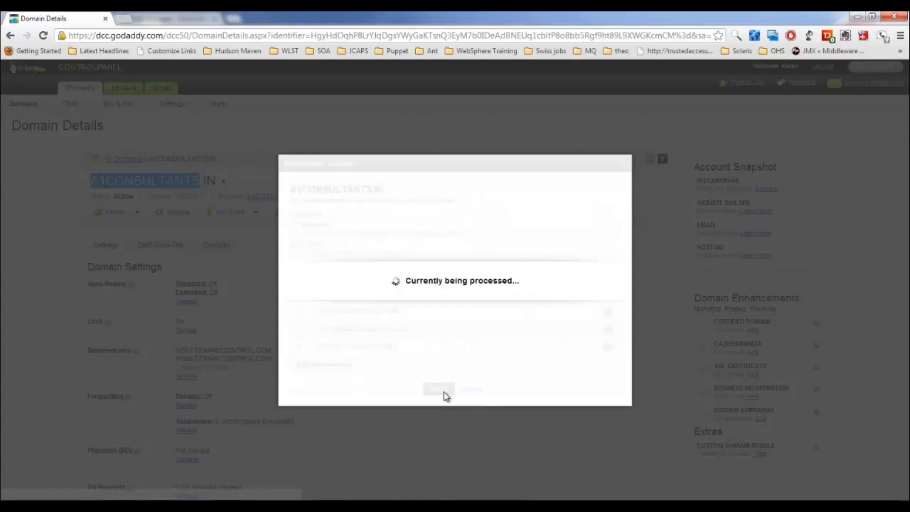
# Switch back to the Route 53 console and open the record sets of the a1consultatns.in hosted zone.
pyautogui.moveTo(201, 475)
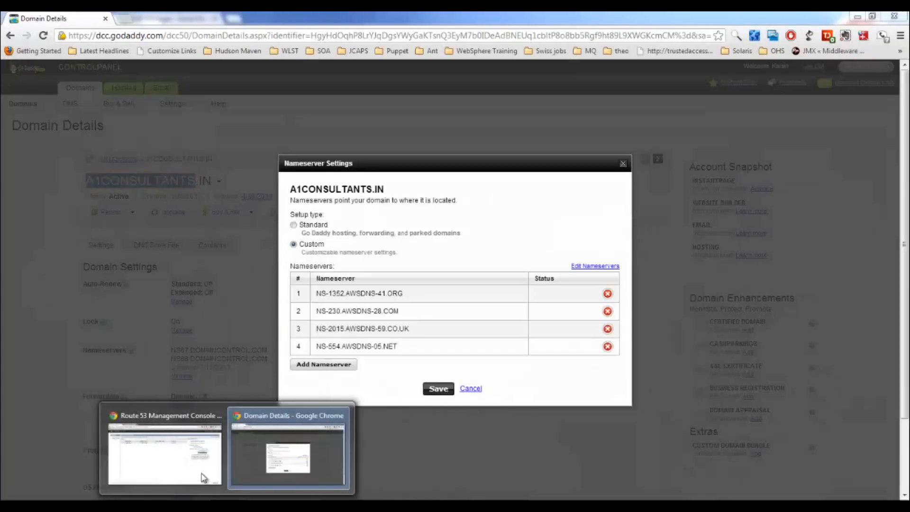
pyautogui.click(188, 459)
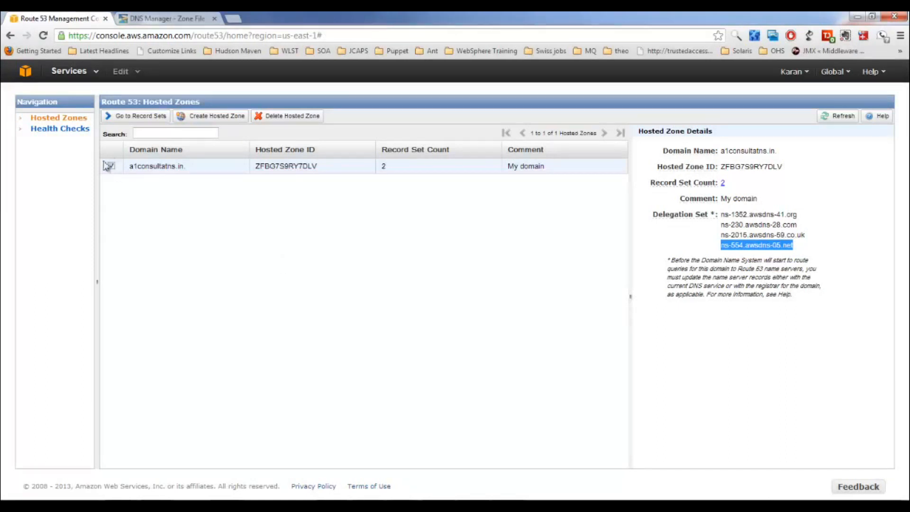
pyautogui.doubleClick(155, 167)
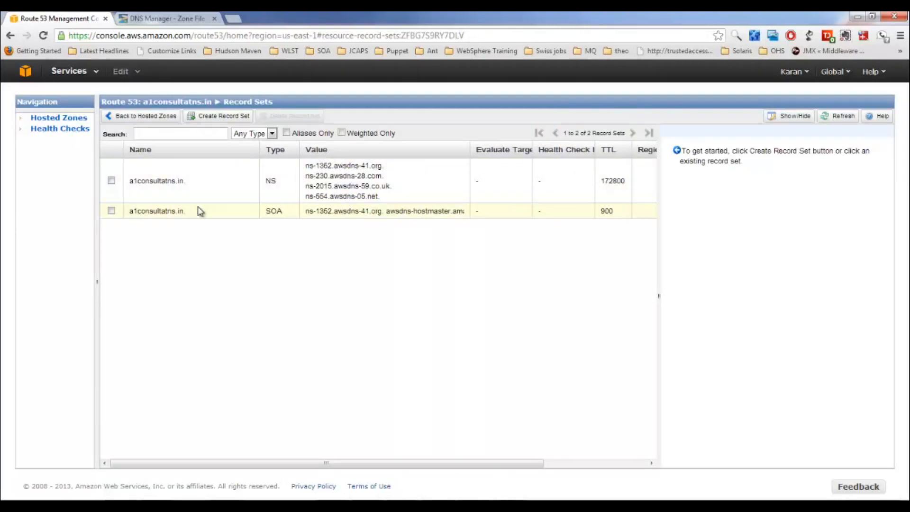
pyautogui.click(222, 116)
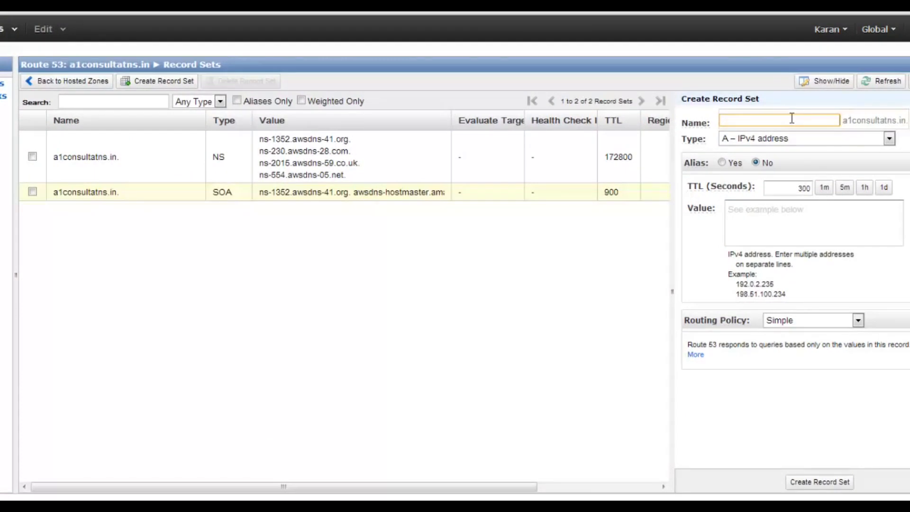
pyautogui.write('google')
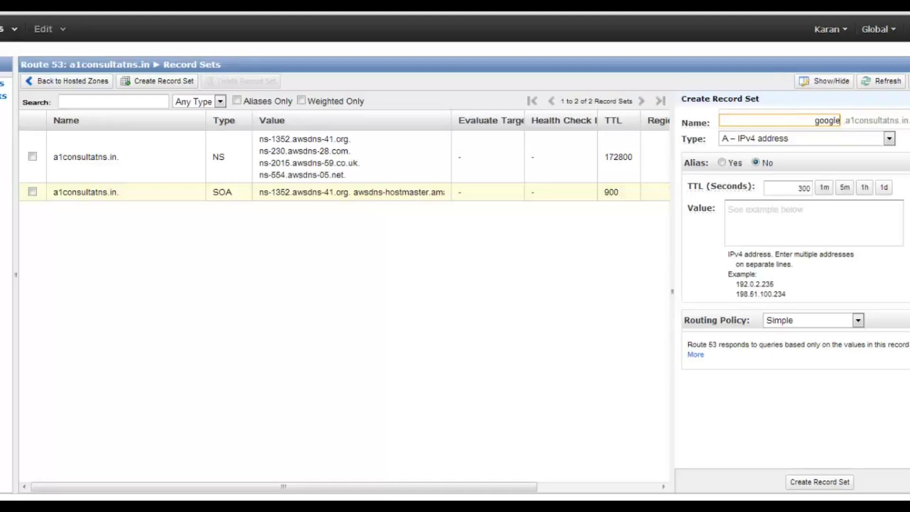
pyautogui.click(853, 138)
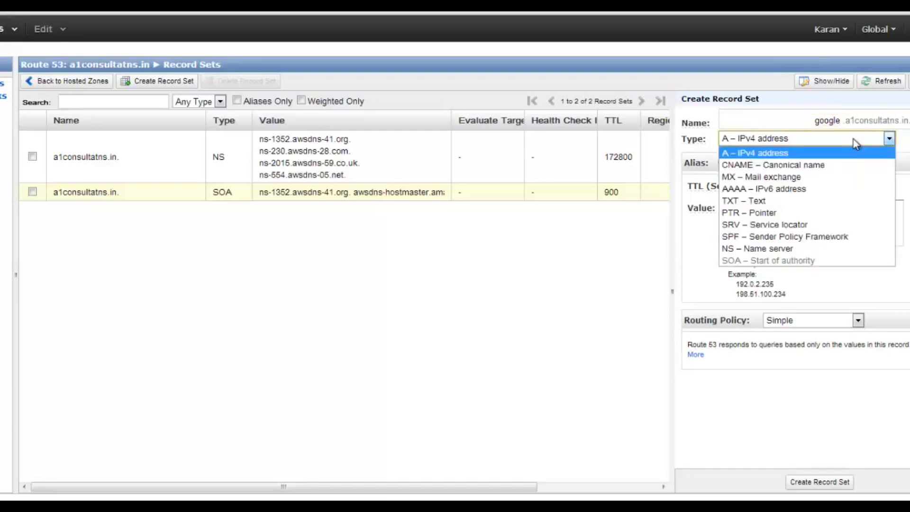
pyautogui.click(825, 169)
pyautogui.click(759, 216)
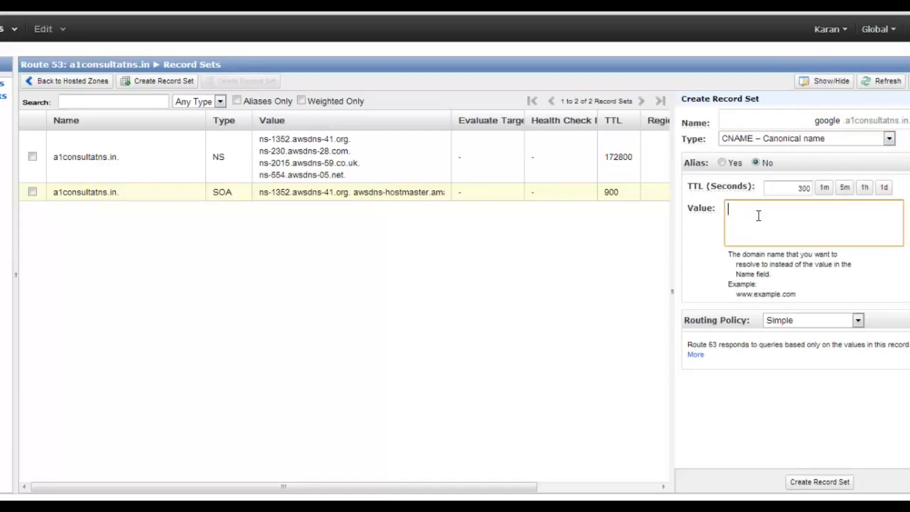
pyautogui.write('www.google.com')
# Review the routing policy choices, keep Simple for the google record, and create the record set.
pyautogui.click(797, 320)
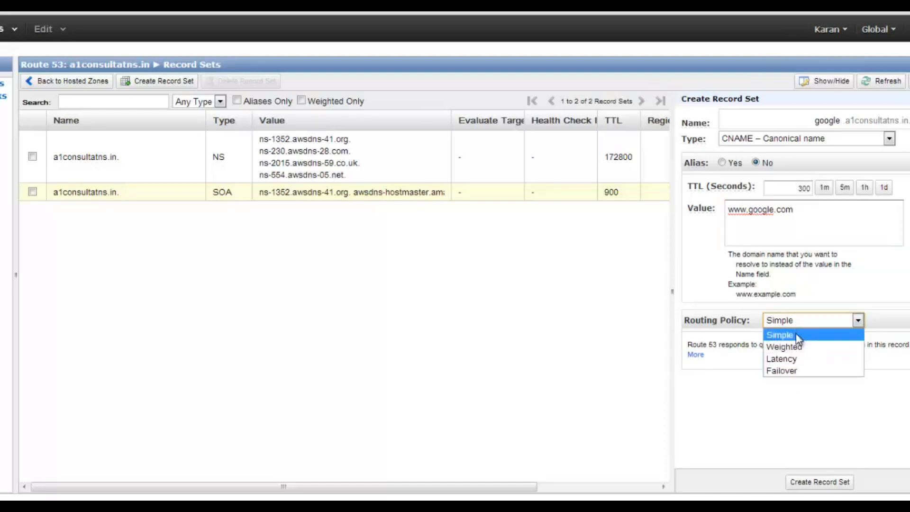
pyautogui.click(798, 335)
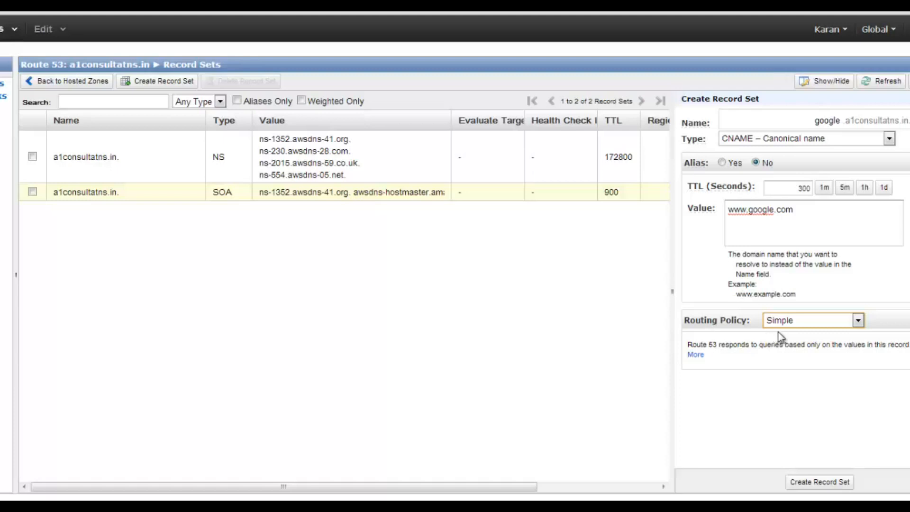
pyautogui.click(794, 323)
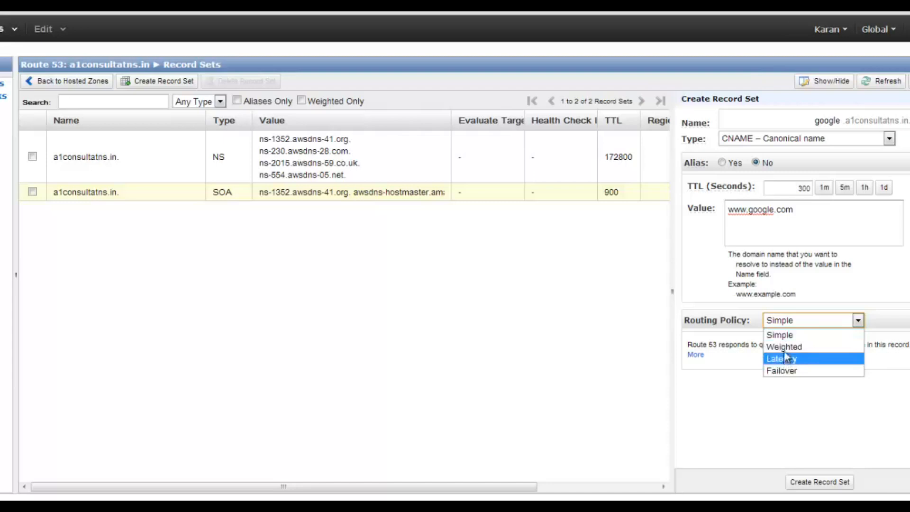
pyautogui.click(757, 390)
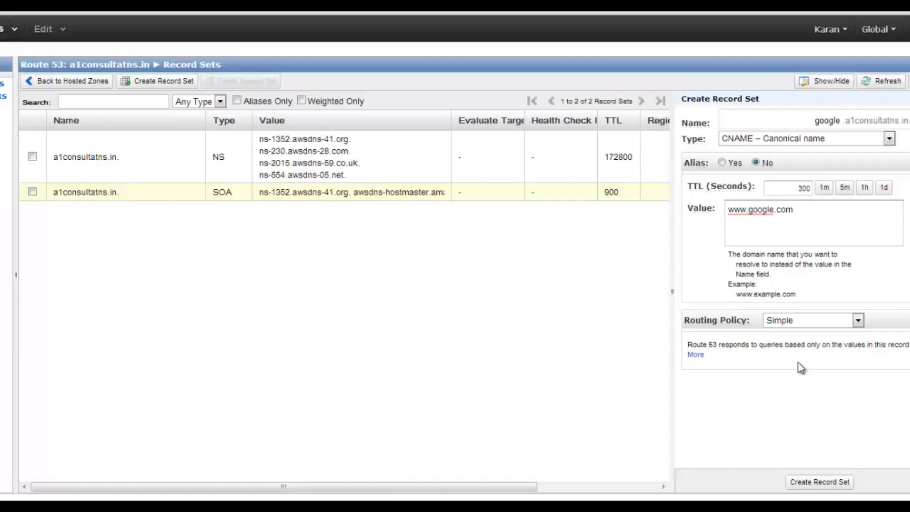
pyautogui.click(800, 484)
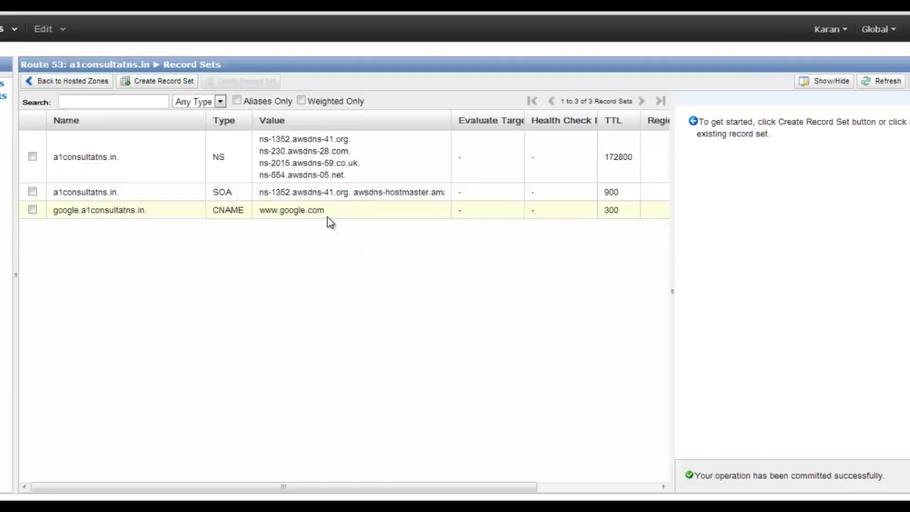
# Compare the new CNAME record's type with the CNAME entries in GoDaddy's a1consultants.in zone file.
pyautogui.doubleClick(234, 211)
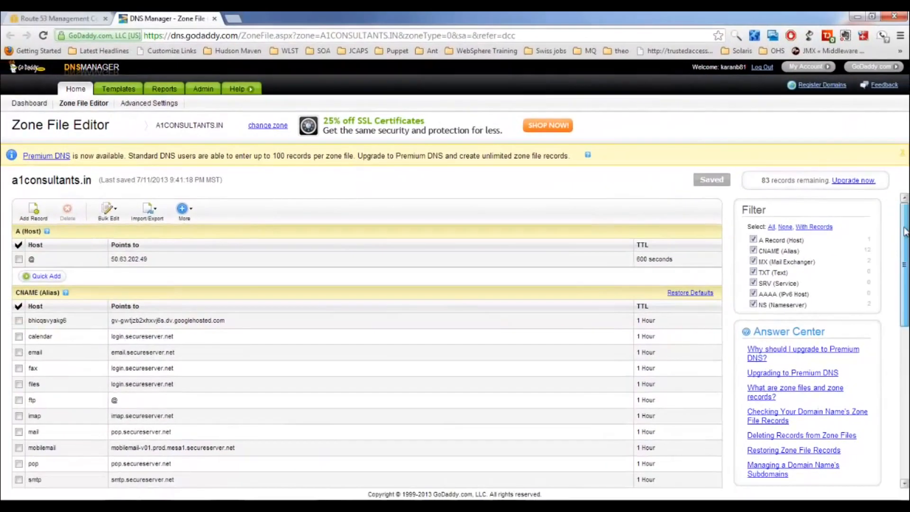
pyautogui.moveTo(904, 233); pyautogui.dragTo(906, 261)
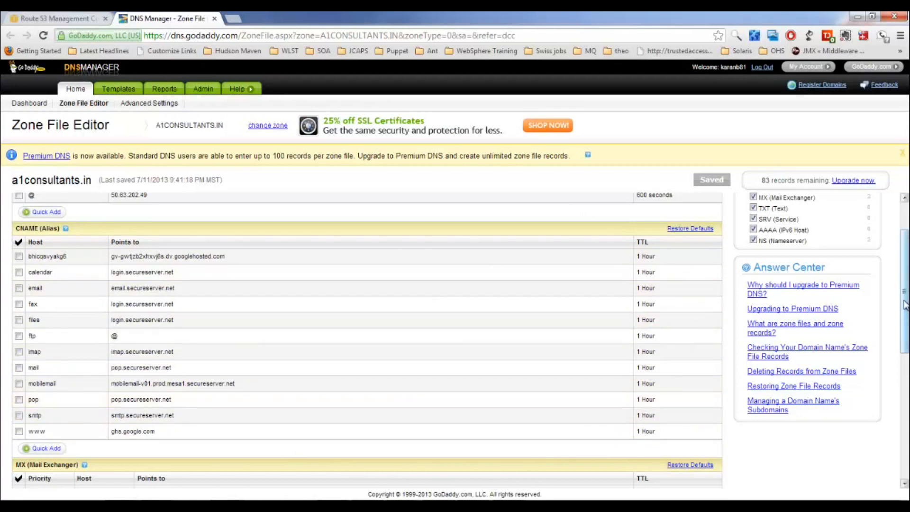
pyautogui.scroll(2, 398, 292)
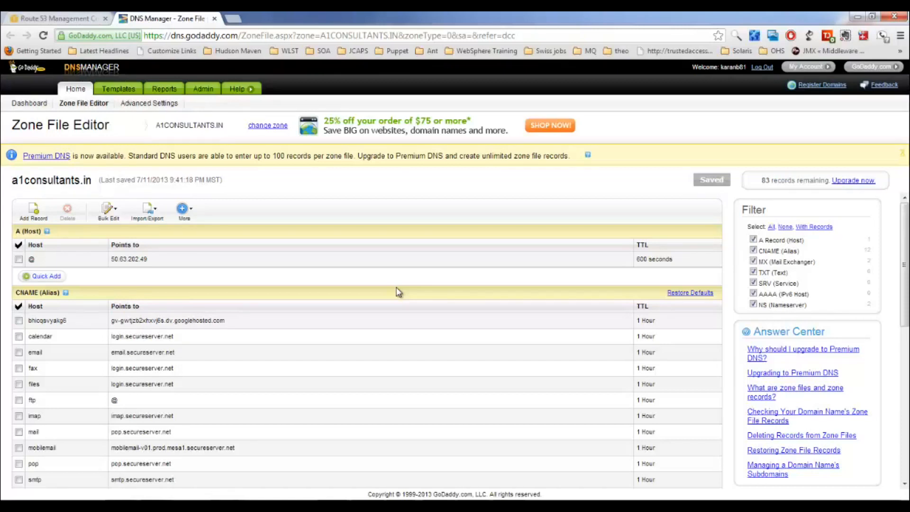
pyautogui.click(59, 18)
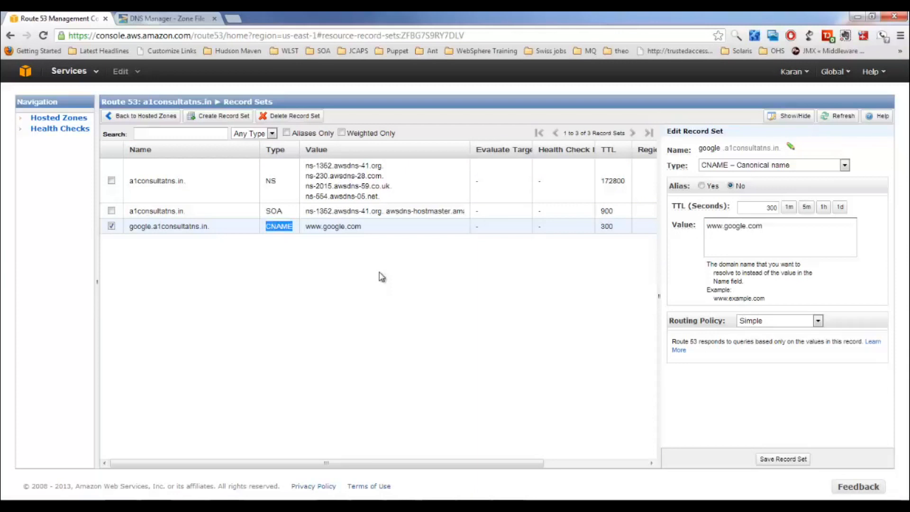
# Switch to the command prompt and ping google.a1consultants.in to test name resolution, and minimize the prompt.
pyautogui.hotkey('alt', 'Tab')
pyautogui.write('ping googl')
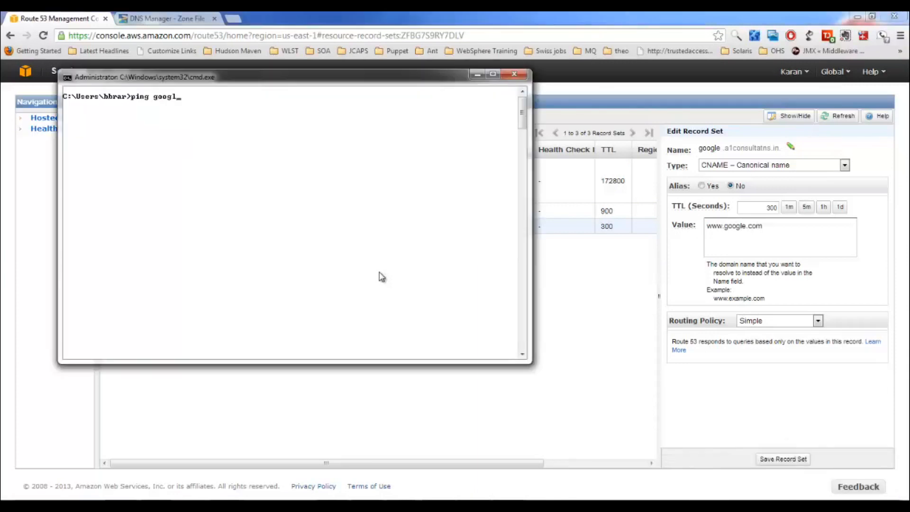
pyautogui.write('e.a1consul')
pyautogui.write('tat')
pyautogui.write('ts.in')
pyautogui.press('Return')
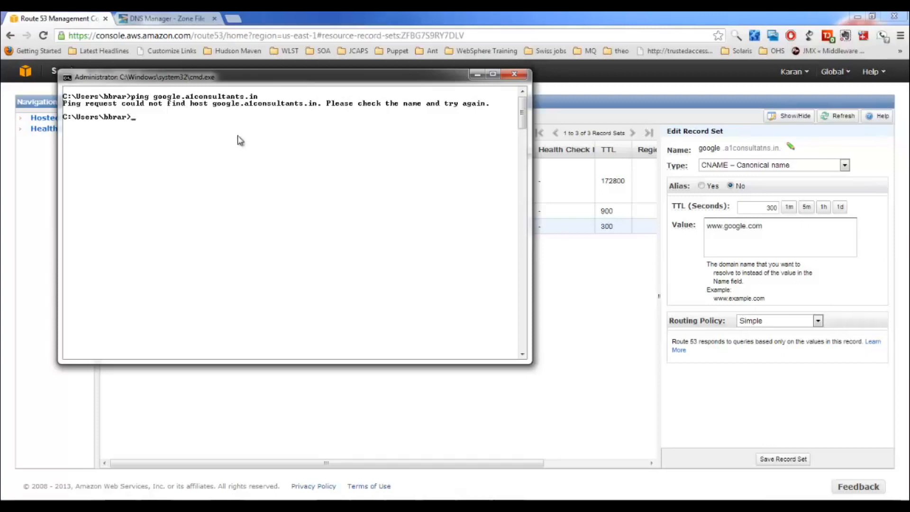
pyautogui.click(477, 75)
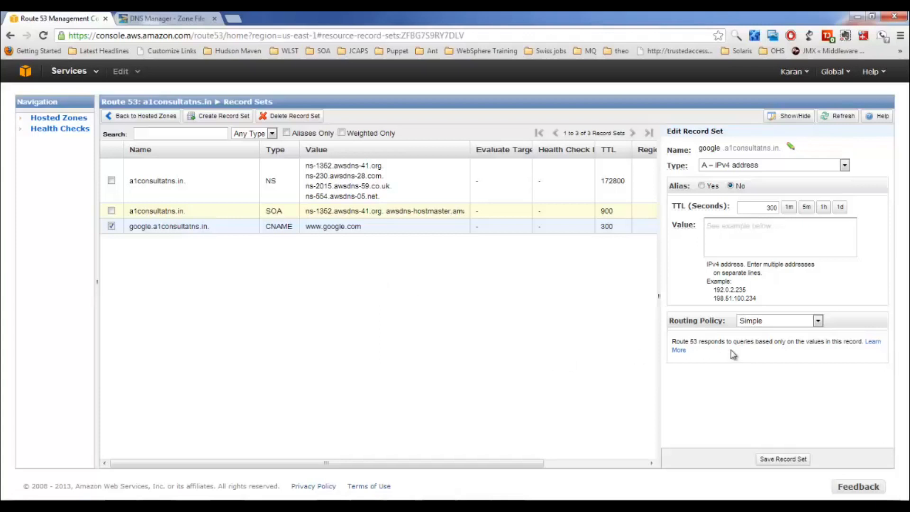
# Try the Weighted routing policy in the google.a1consultatns.in record set's settings.
pyautogui.click(768, 323)
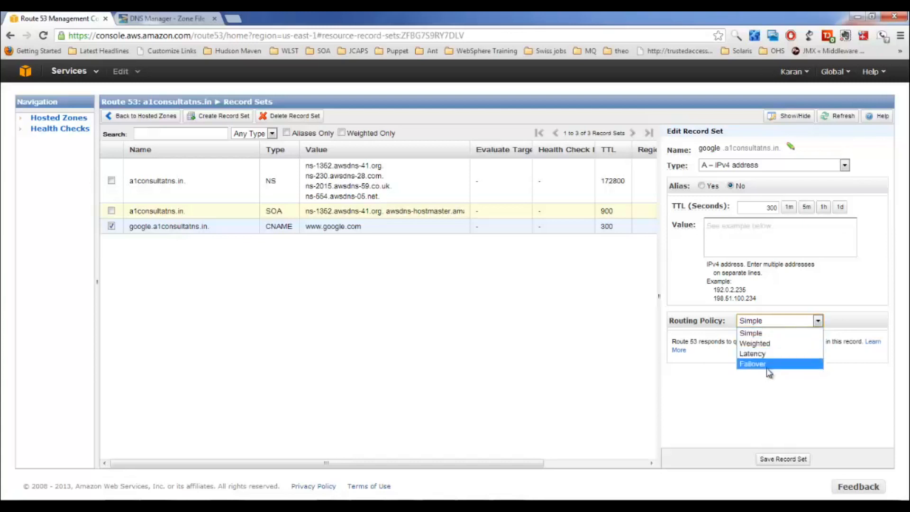
pyautogui.click(768, 344)
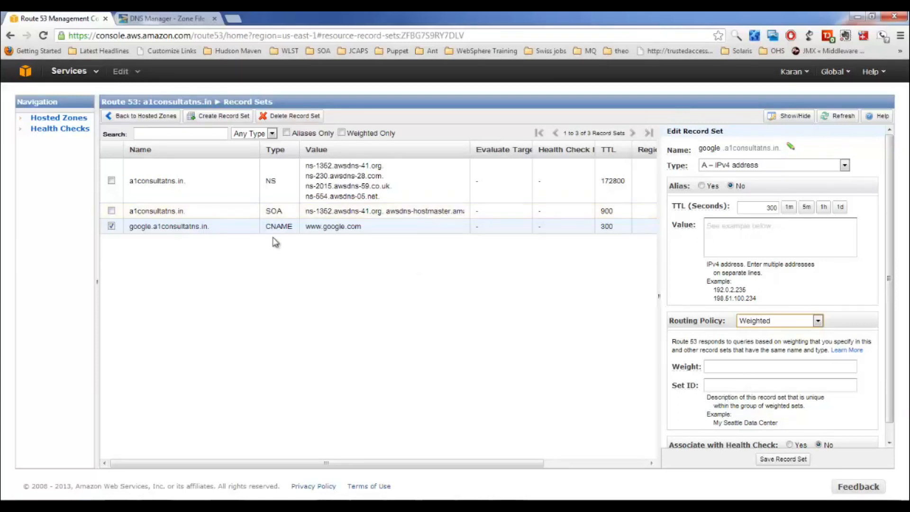
# Start a new record set named mywebsite in the a1consultatns.in zone, keeping the A – IPv4 address type.
pyautogui.click(226, 123)
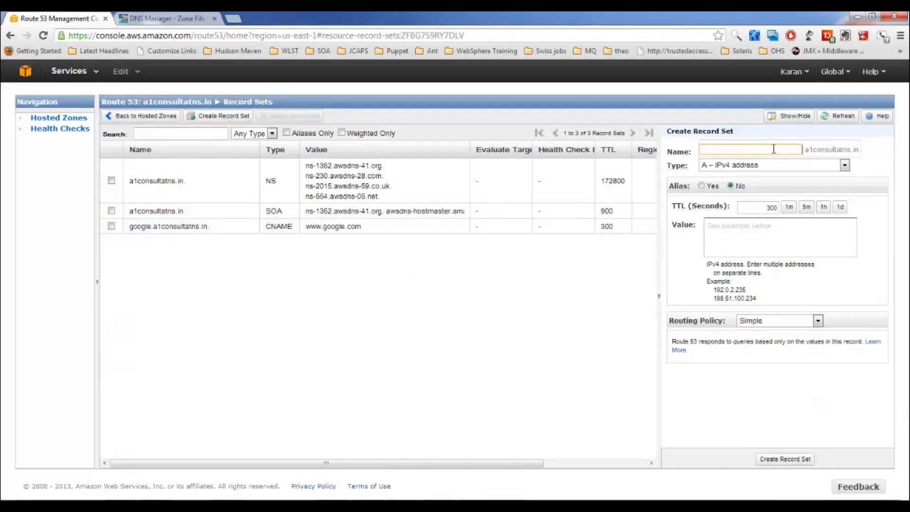
pyautogui.write('mywebsite')
pyautogui.click(750, 168)
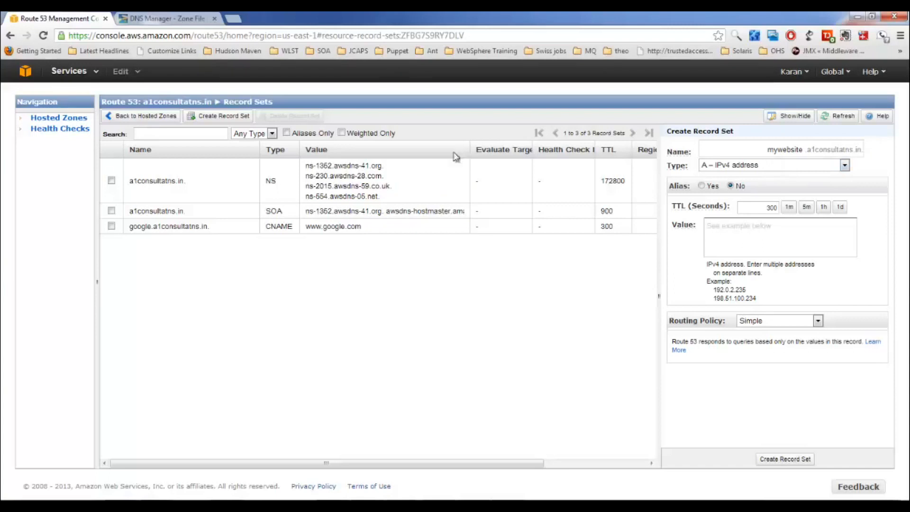
# Open the EC2 console in a new browser tab and switch to it.
pyautogui.click(95, 75)
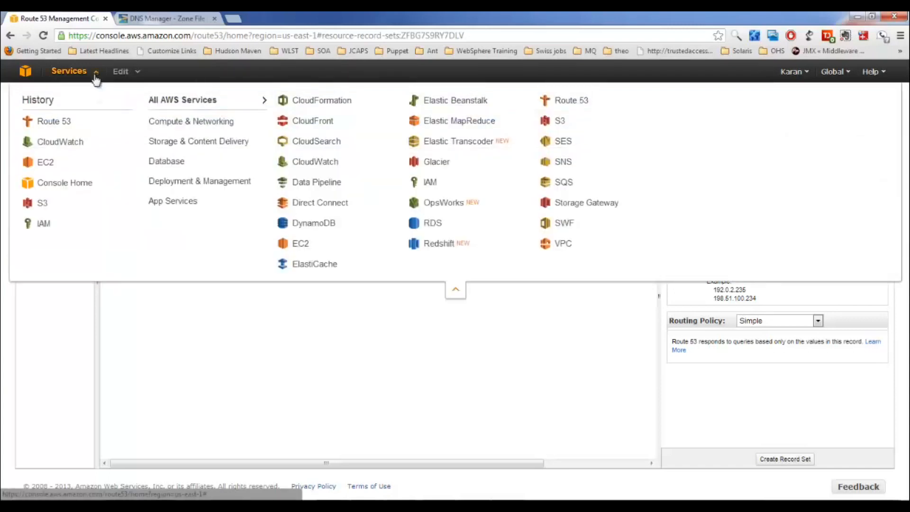
pyautogui.rightClick(51, 166)
pyautogui.click(69, 173)
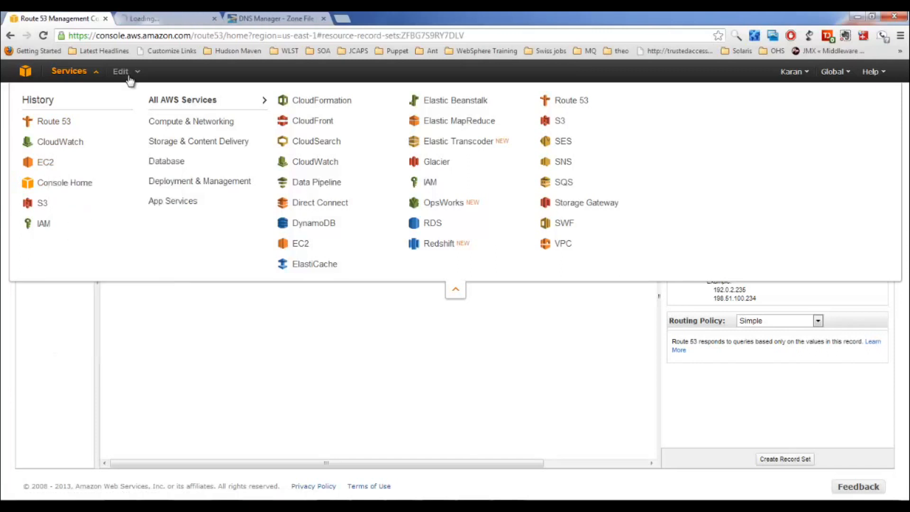
pyautogui.click(175, 20)
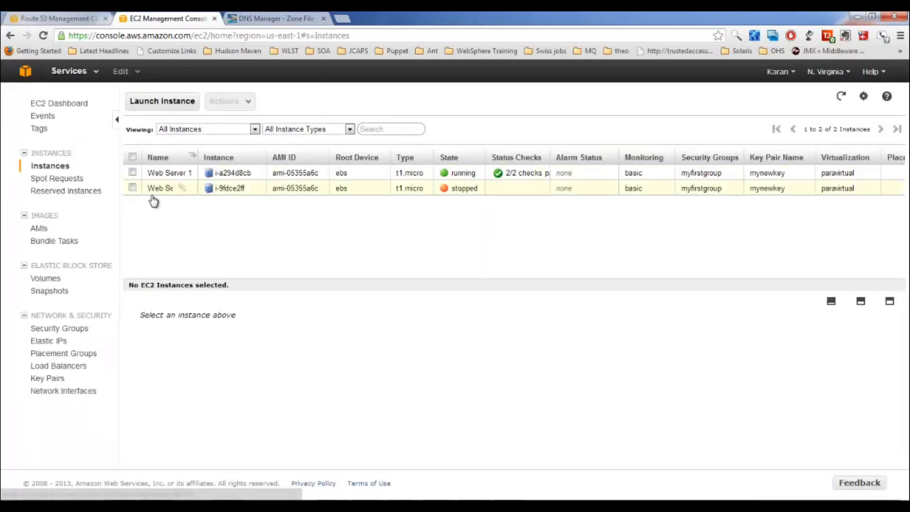
# Select the Web Server 1 instance and copy the IP portion of its public DNS name.
pyautogui.click(133, 172)
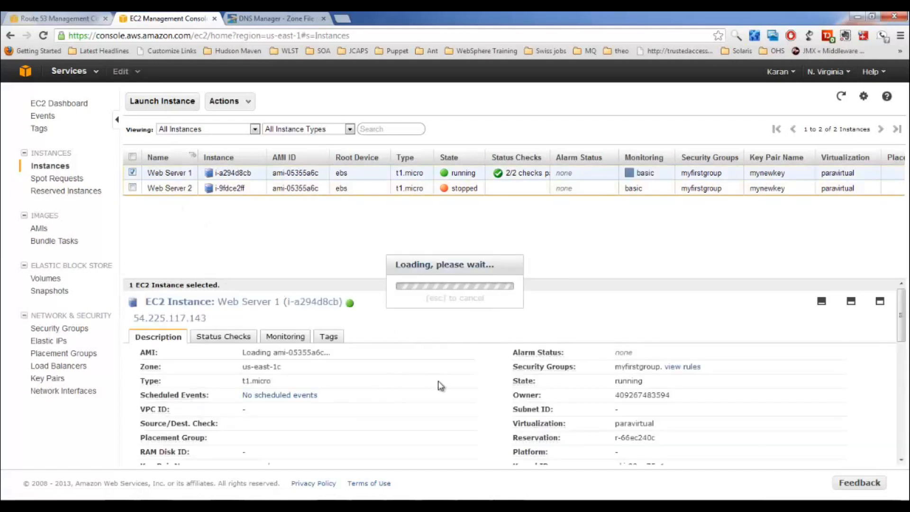
pyautogui.moveTo(904, 339); pyautogui.dragTo(906, 377)
pyautogui.scroll(-3, 354, 453)
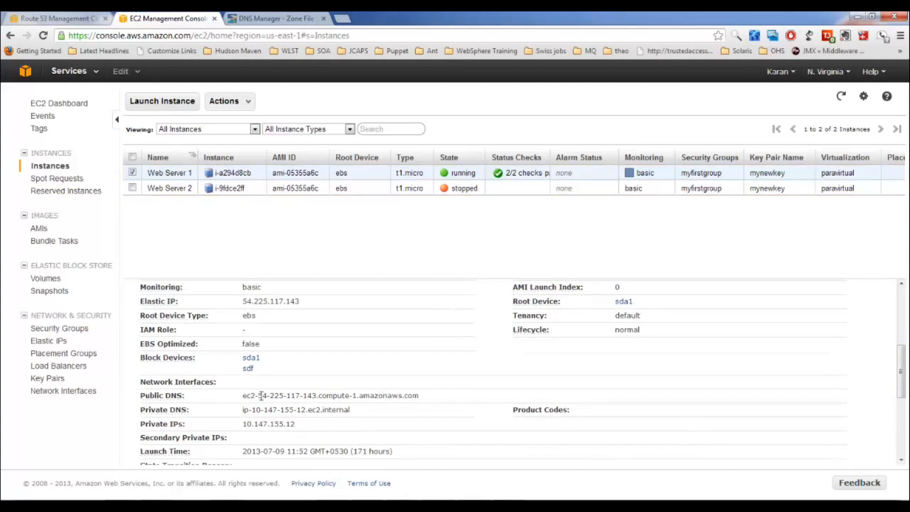
pyautogui.moveTo(258, 395); pyautogui.dragTo(317, 392)
pyautogui.hotkey('ctrl', 'c')
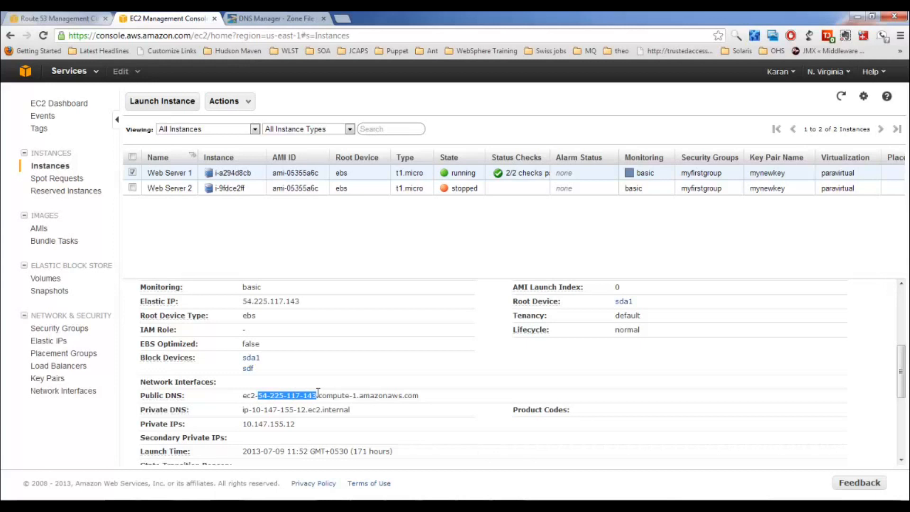
# Return to the Route 53 record set form and enter 54.225.117.143 as the mywebsite record's value, replacing the copied address's hyphens with dots.
pyautogui.click(75, 18)
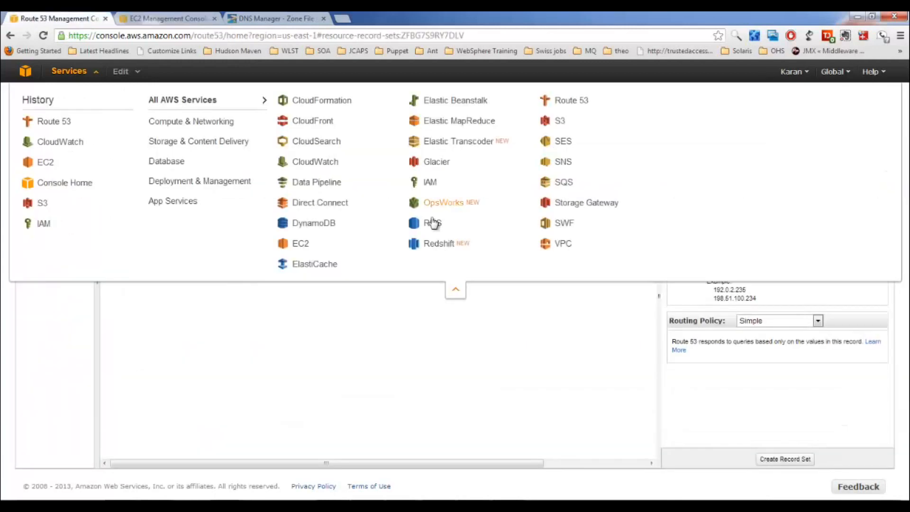
pyautogui.click(622, 390)
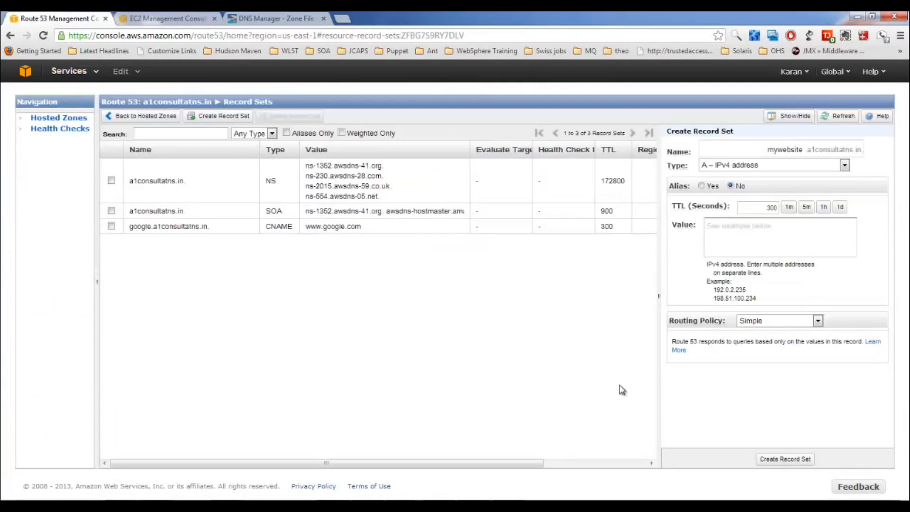
pyautogui.click(735, 234)
pyautogui.hotkey('ctrl', 'v')
pyautogui.click(747, 226)
pyautogui.press('BackSpace')
pyautogui.write('.')
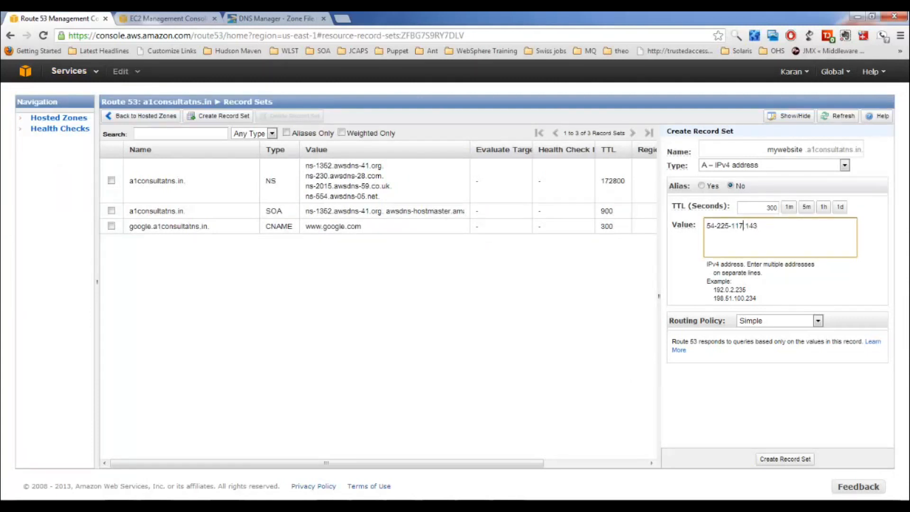
pyautogui.press('Left')
pyautogui.press('Left')
pyautogui.press('Left')
pyautogui.press('BackSpace')
pyautogui.write('.')
pyautogui.press('Left')
pyautogui.press('Left')
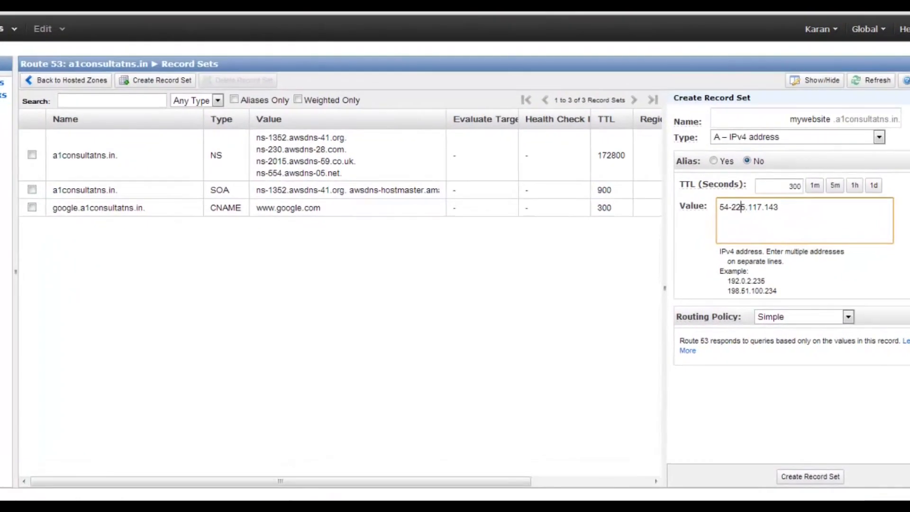
pyautogui.press('Left')
pyautogui.press('Left')
pyautogui.press('BackSpace')
pyautogui.write('.')
# Give the mywebsite record Weighted routing with weight 70 and set ID myweightpolicy1212, and create the record set.
pyautogui.click(799, 320)
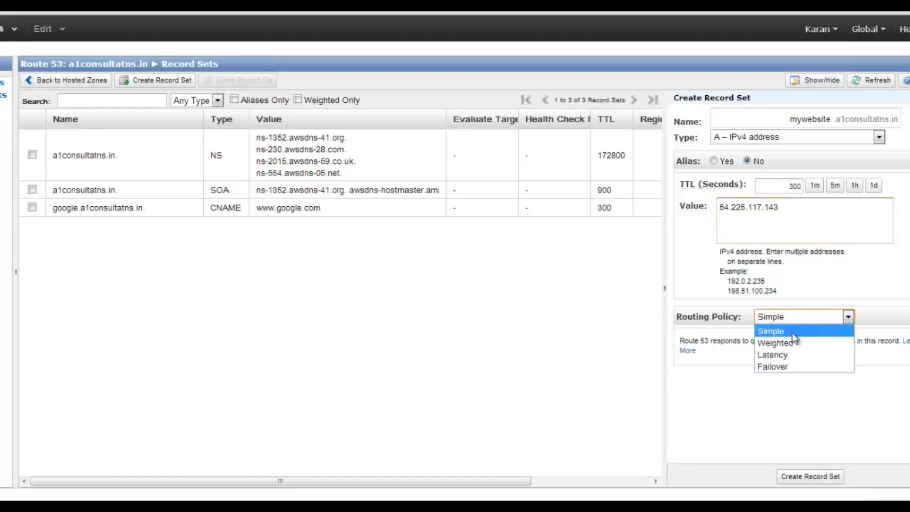
pyautogui.click(792, 341)
pyautogui.click(744, 369)
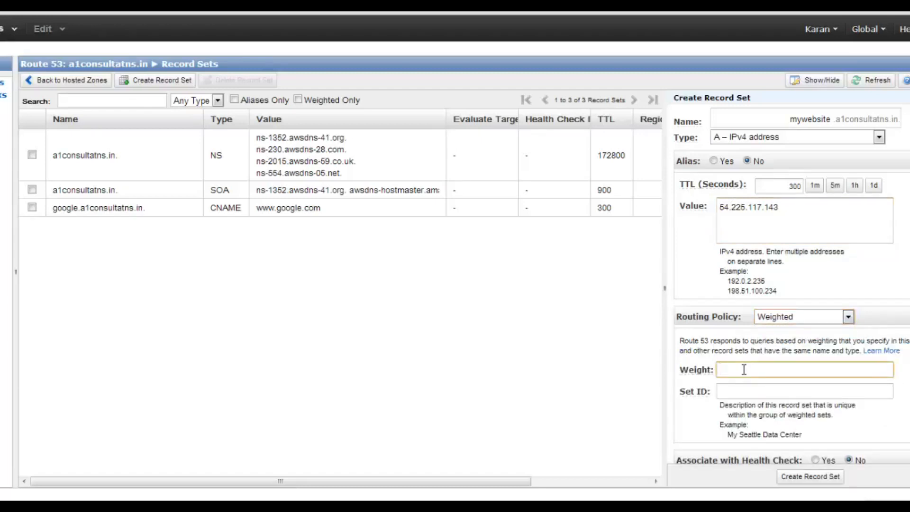
pyautogui.write('70')
pyautogui.click(737, 387)
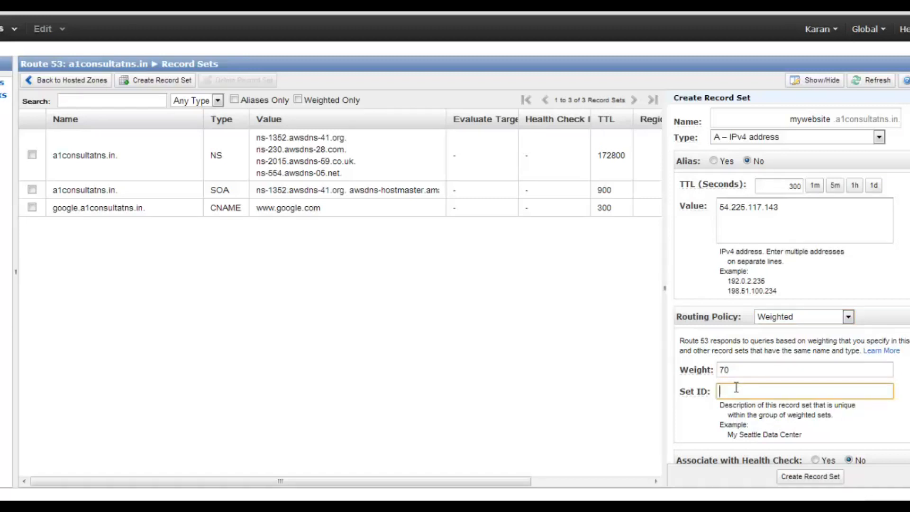
pyautogui.write('myweb')
pyautogui.write('ghtpolicy1212')
pyautogui.click(793, 478)
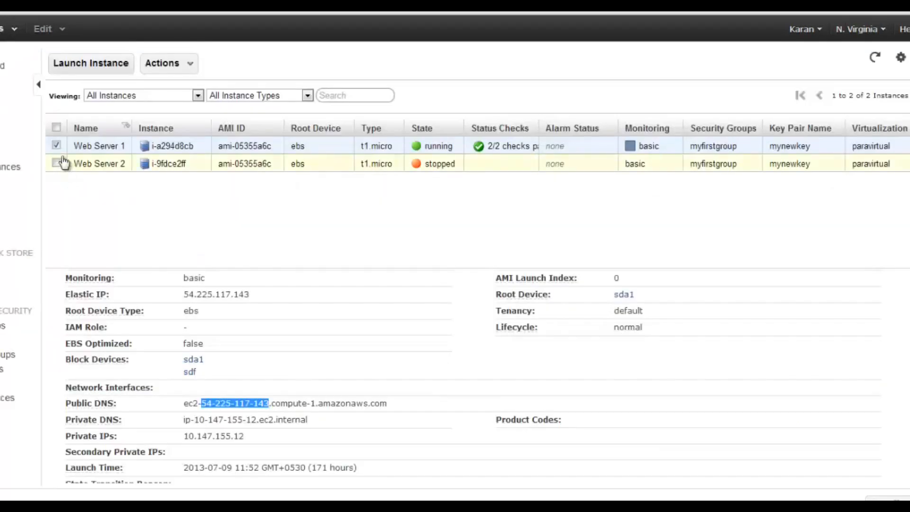
# Select the Web Server 2 instance in EC2 and copy the IP portion of its public DNS name.
pyautogui.click(57, 163)
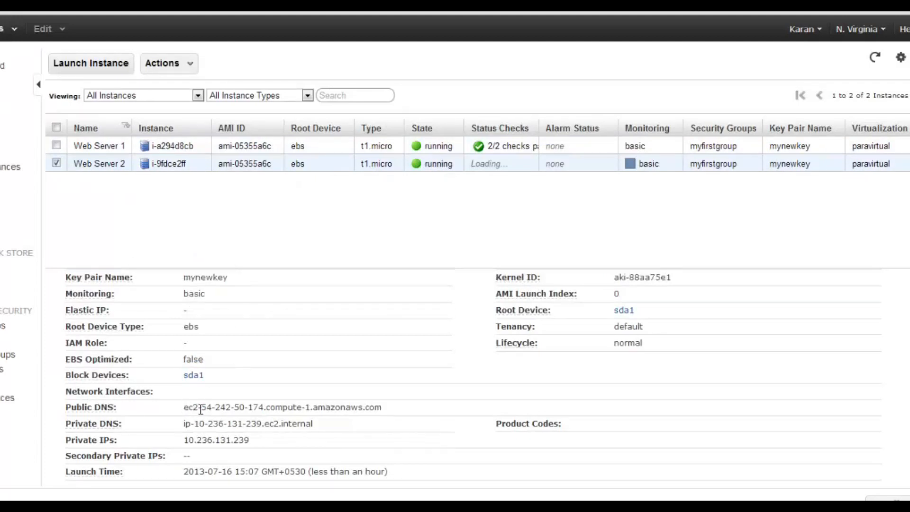
pyautogui.moveTo(201, 408); pyautogui.dragTo(264, 409)
pyautogui.hotkey('ctrl', 'c')
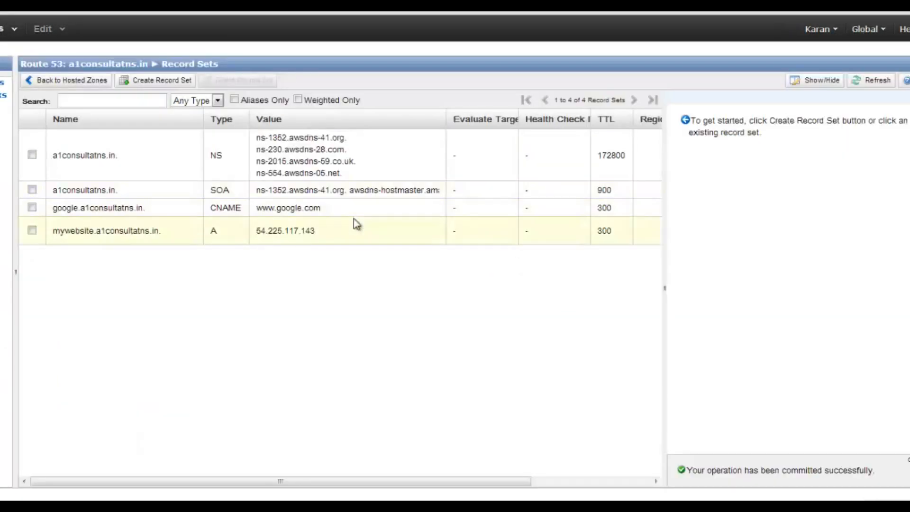
# Start a second record set named mywebsite in Route 53 with the dotted IPv4 value 54.242.50.174.
pyautogui.click(157, 81)
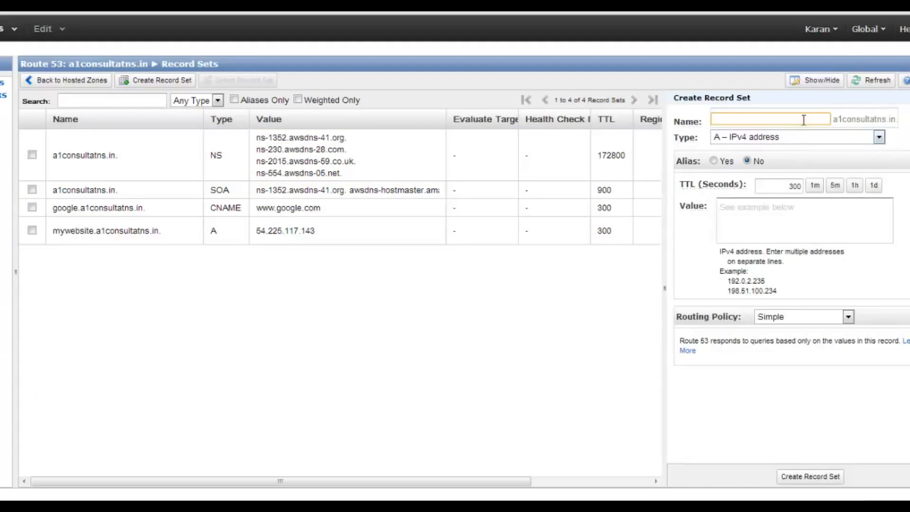
pyautogui.write('mywebsite')
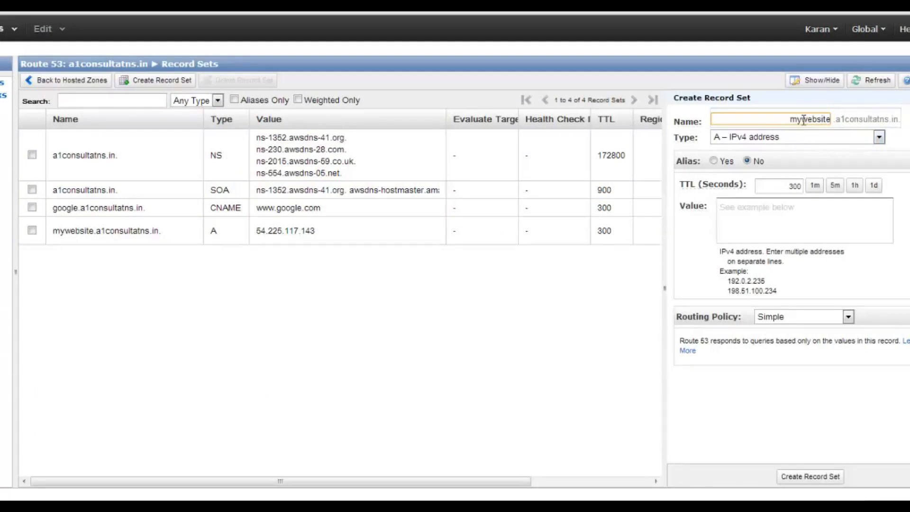
pyautogui.click(752, 217)
pyautogui.hotkey('ctrl', 'v')
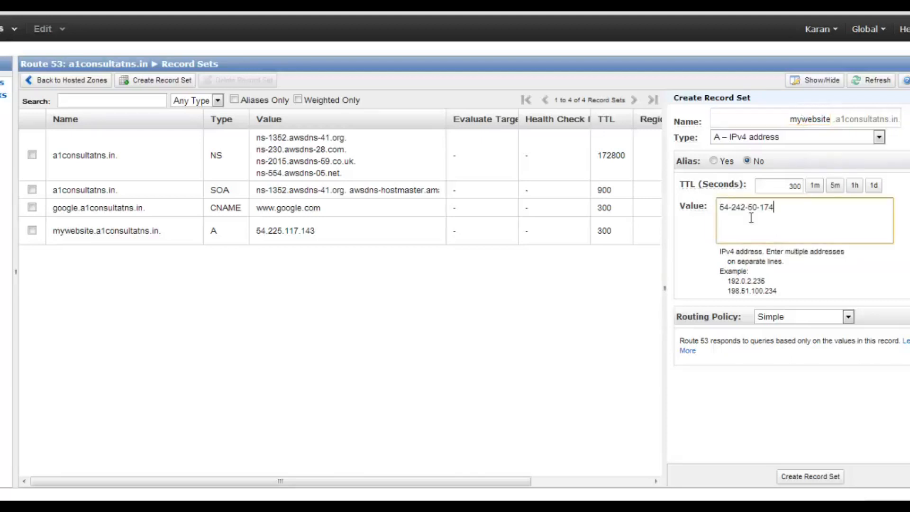
pyautogui.press('Left')
pyautogui.press('Left')
pyautogui.press('Left')
pyautogui.press('BackSpace')
pyautogui.write('.')
pyautogui.press('Left')
pyautogui.press('Left')
pyautogui.press('Left')
pyautogui.press('BackSpace')
pyautogui.write('.')
pyautogui.press('Left')
pyautogui.press('Left')
pyautogui.press('Left')
pyautogui.press('BackSpace')
pyautogui.write('.')
# Give the second mywebsite record Weighted routing with weight 30 and a set ID starting with mysecondweight, and create the record set.
pyautogui.click(795, 317)
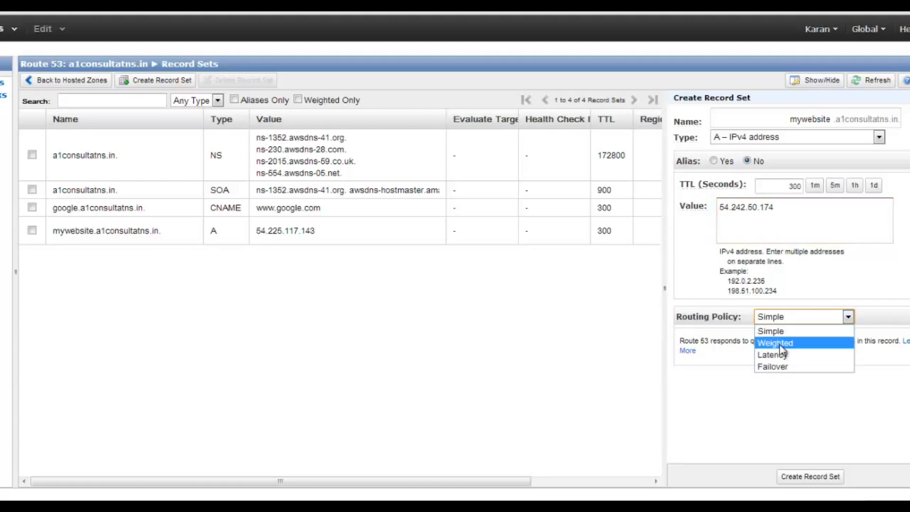
pyautogui.click(779, 344)
pyautogui.click(771, 367)
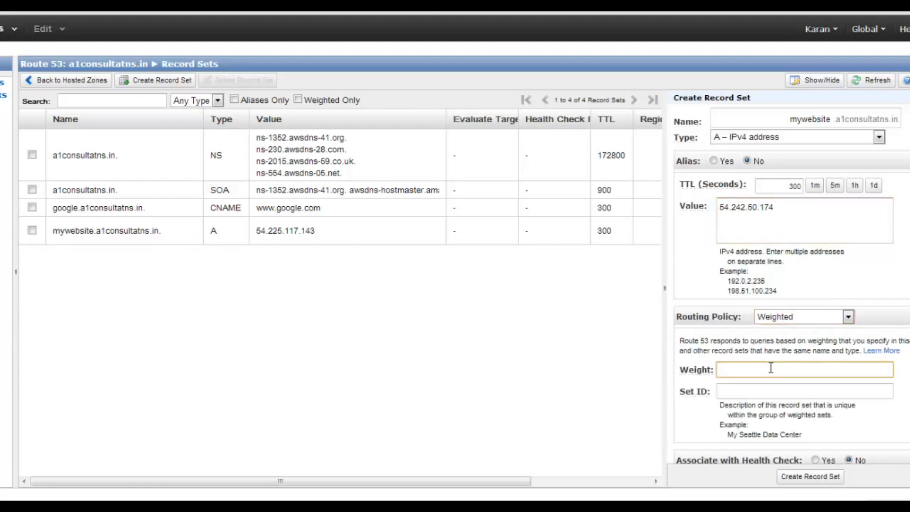
pyautogui.write('30')
pyautogui.press('Tab')
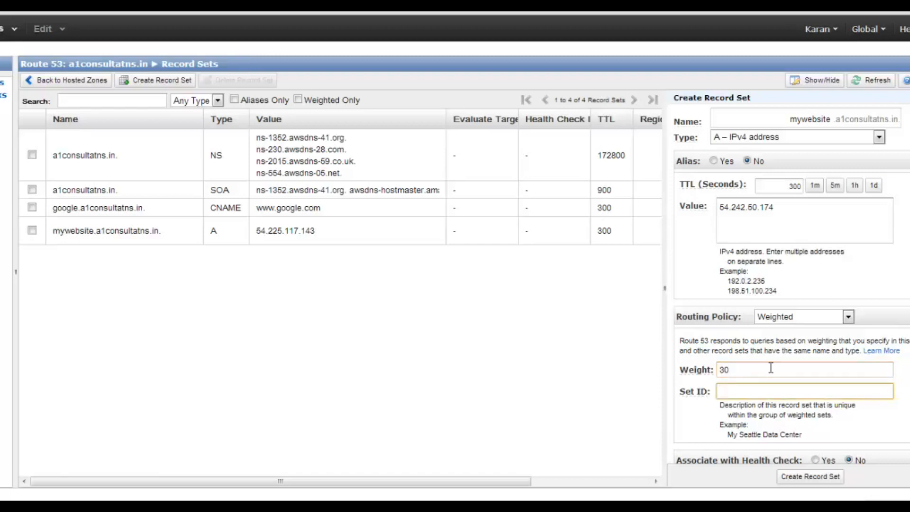
pyautogui.write('my')
pyautogui.write('secondweightp')
pyautogui.write('oli')
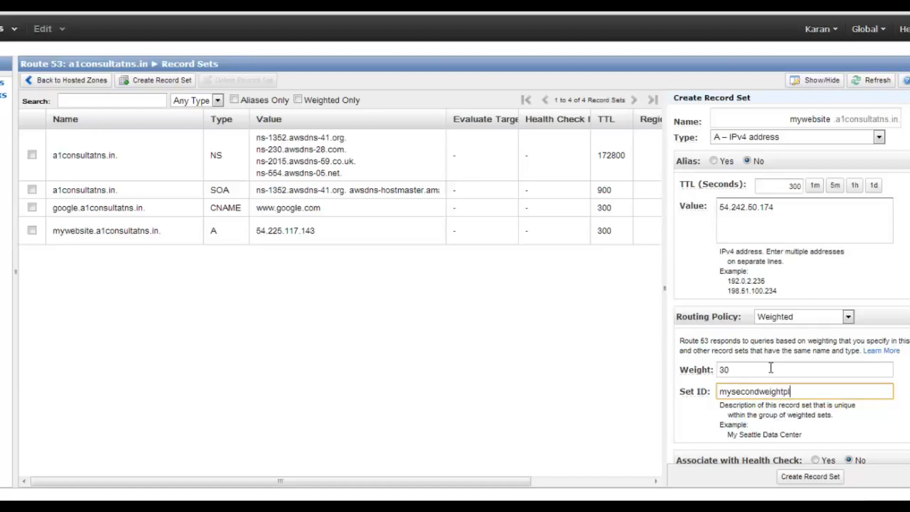
pyautogui.write('1212')
pyautogui.click(810, 478)
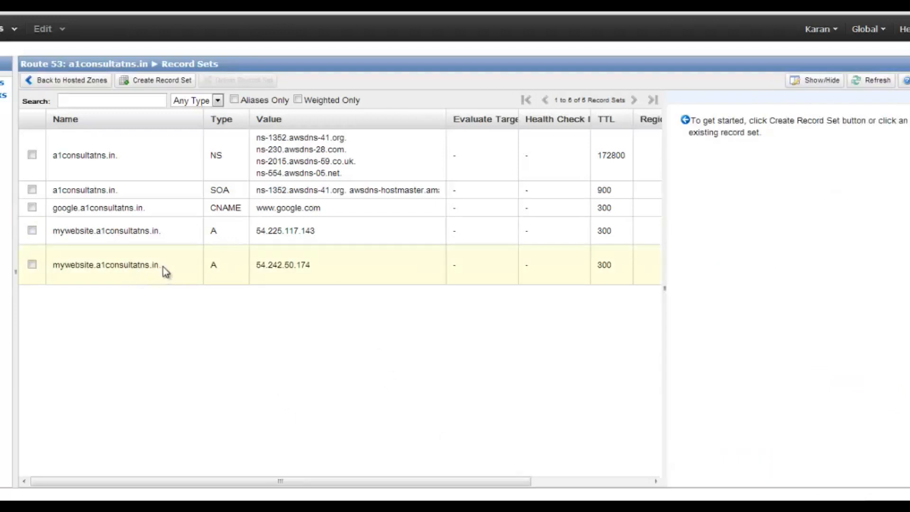
# Compare the names and IP values of the two weighted mywebsite records, and deselect the first one.
pyautogui.moveTo(164, 267); pyautogui.dragTo(50, 269)
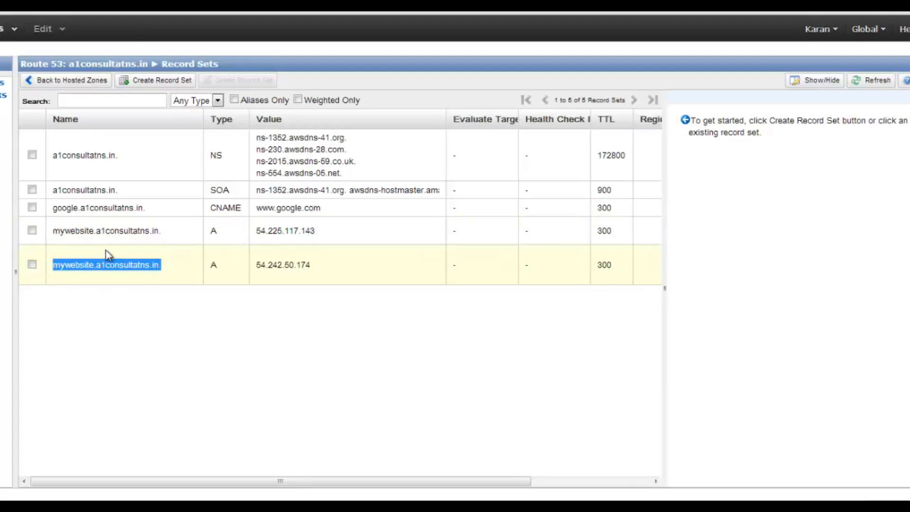
pyautogui.moveTo(53, 232); pyautogui.dragTo(161, 238)
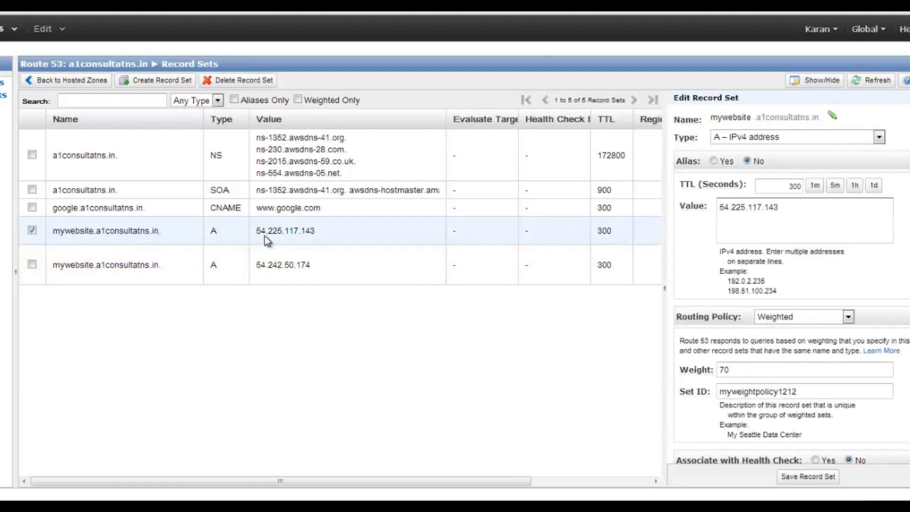
pyautogui.moveTo(260, 231); pyautogui.dragTo(307, 232)
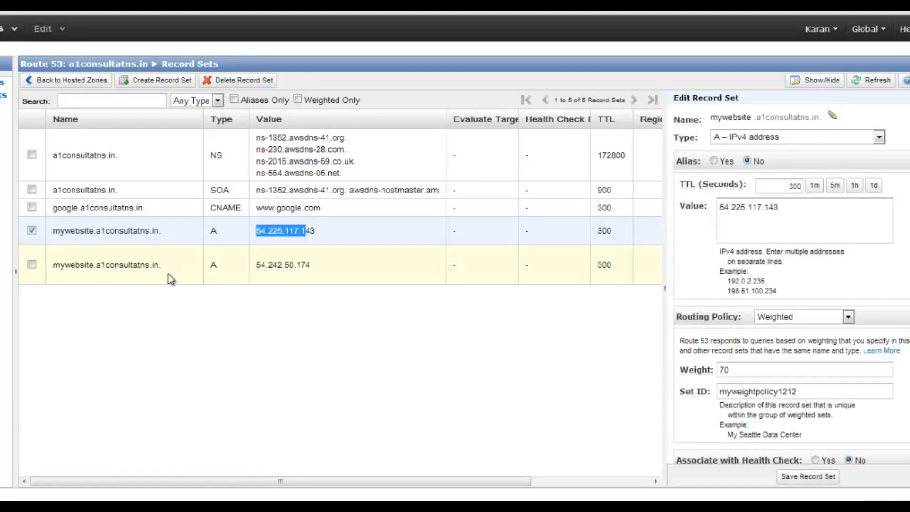
pyautogui.moveTo(167, 272); pyautogui.dragTo(51, 270)
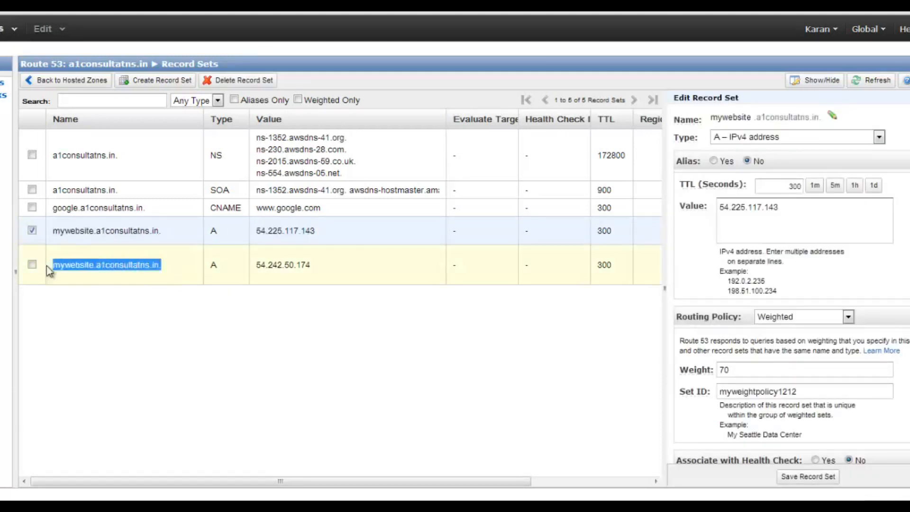
pyautogui.moveTo(365, 279); pyautogui.dragTo(266, 273)
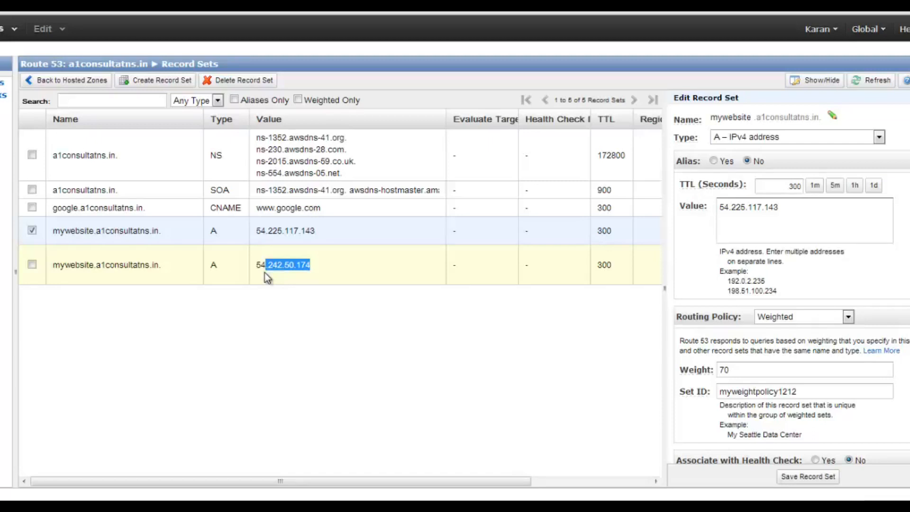
pyautogui.click(32, 231)
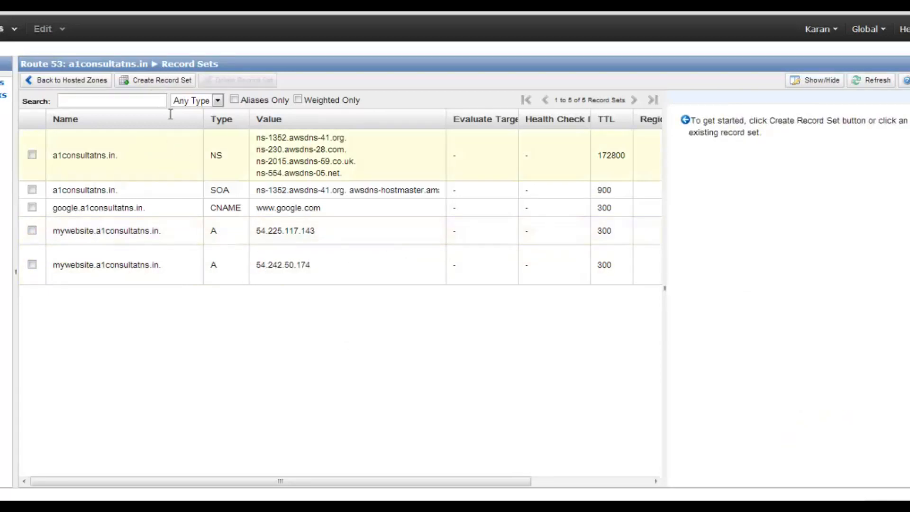
# Start another new record set and set its routing policy to Latency.
pyautogui.click(160, 83)
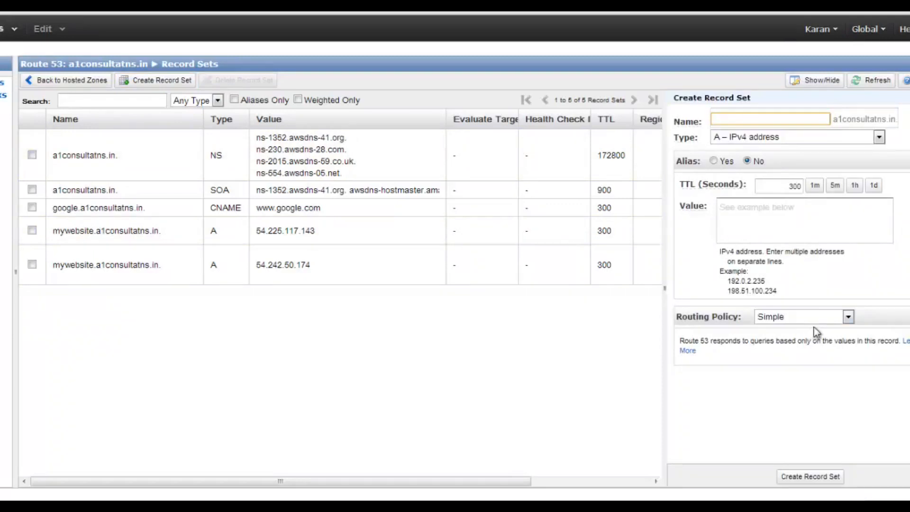
pyautogui.click(803, 320)
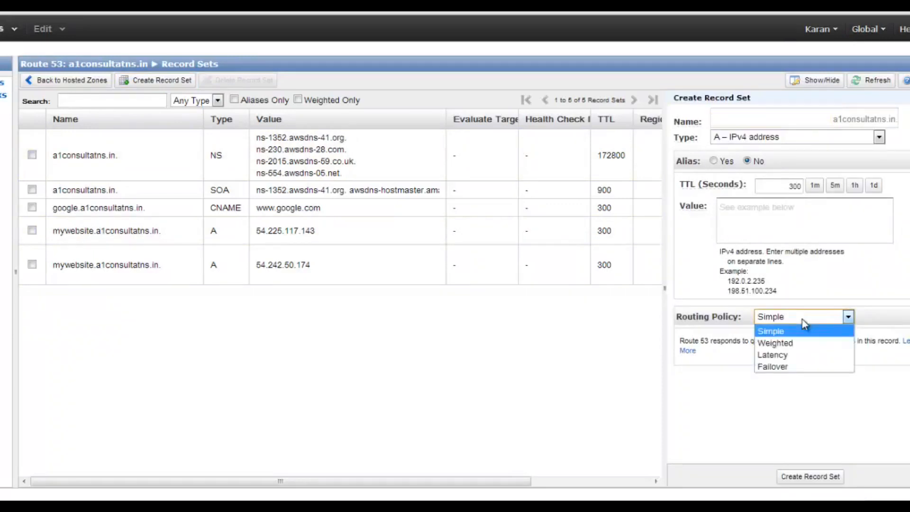
pyautogui.click(777, 358)
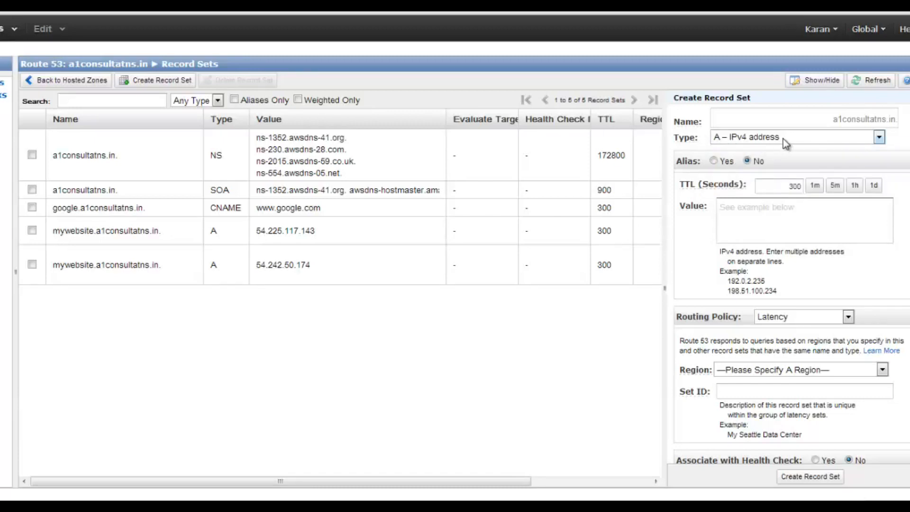
# Name the new latency record set www5.
pyautogui.click(798, 124)
pyautogui.write('mynewwe')
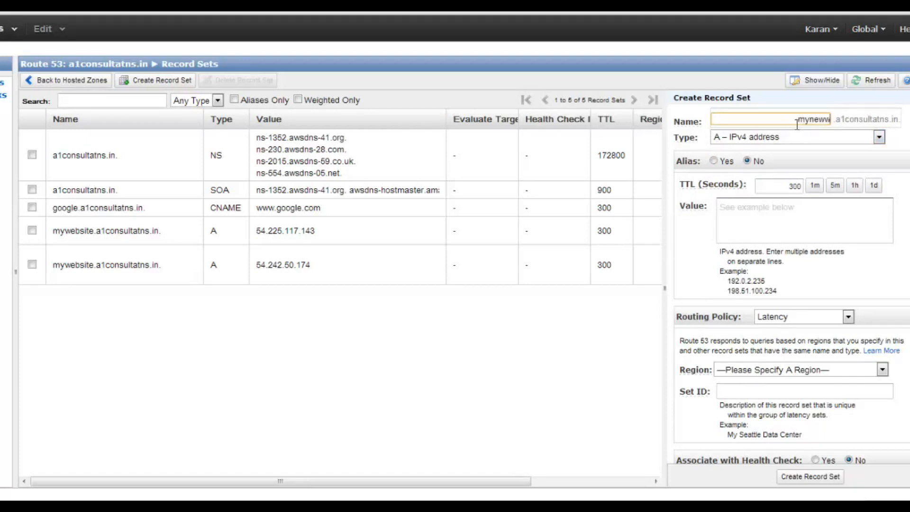
pyautogui.press('BackSpace')
pyautogui.press('BackSpace')
pyautogui.press('BackSpace')
pyautogui.press('BackSpace')
pyautogui.press('BackSpace')
pyautogui.press('BackSpace')
pyautogui.press('BackSpace')
pyautogui.write('www5')
# Make www5 an alias for the LB-Web load balancer in us-west-2 with set ID my LB Testing, and create the record set.
pyautogui.click(713, 162)
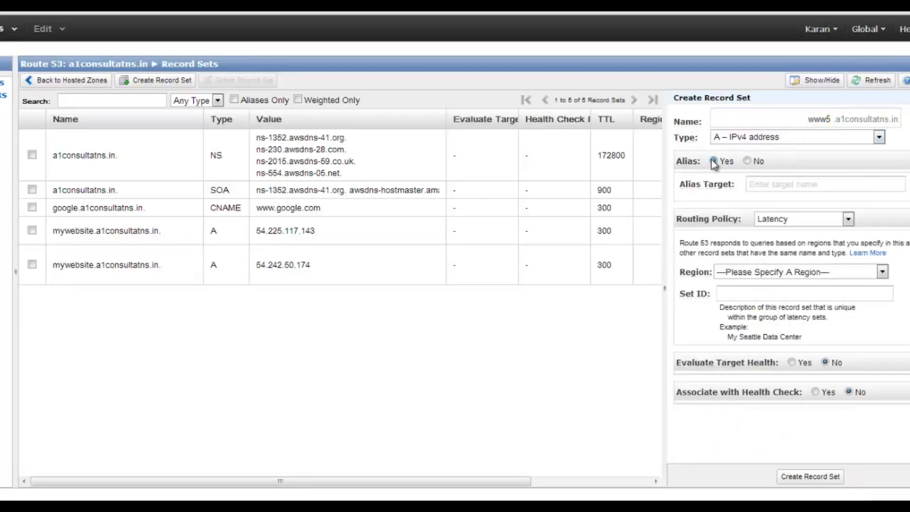
pyautogui.click(802, 186)
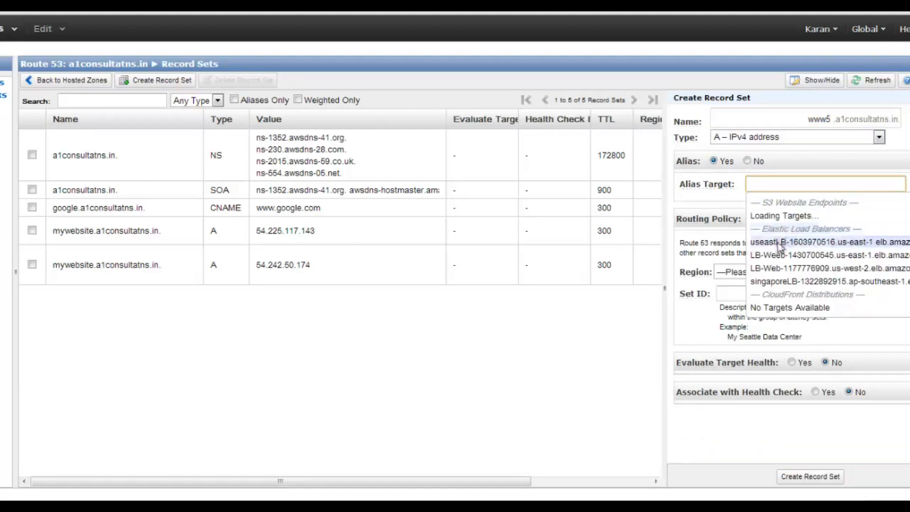
pyautogui.click(783, 269)
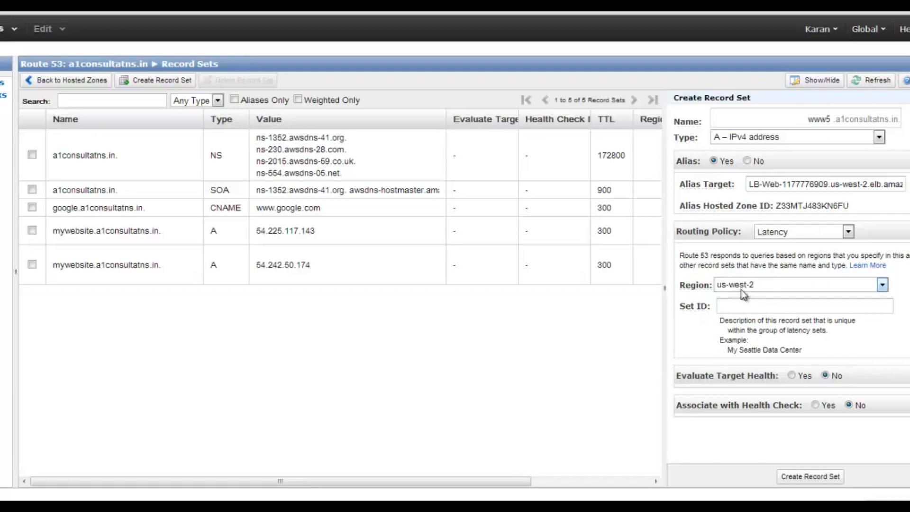
pyautogui.click(736, 305)
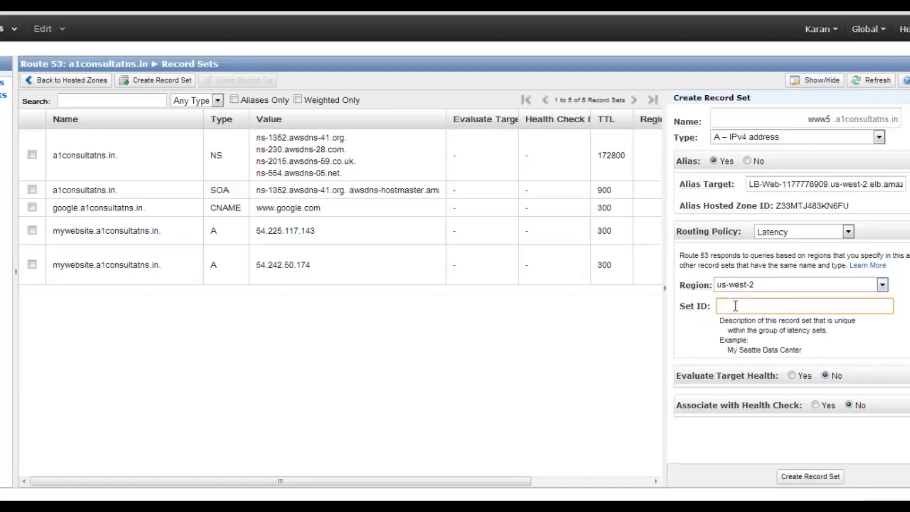
pyautogui.write('my LB Testing')
pyautogui.click(810, 484)
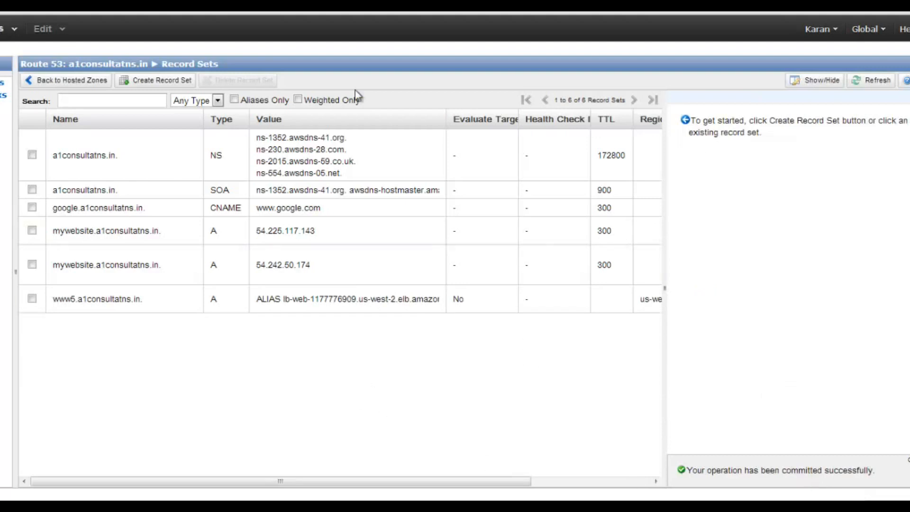
# Start a second record set named www5 as an alias for the singaporeLB load balancer in ap-southeast-1.
pyautogui.click(166, 81)
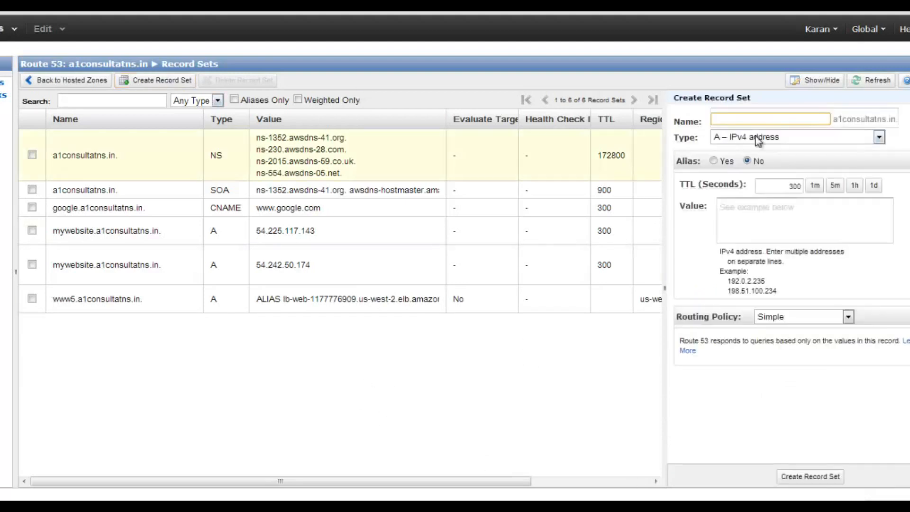
pyautogui.write('www')
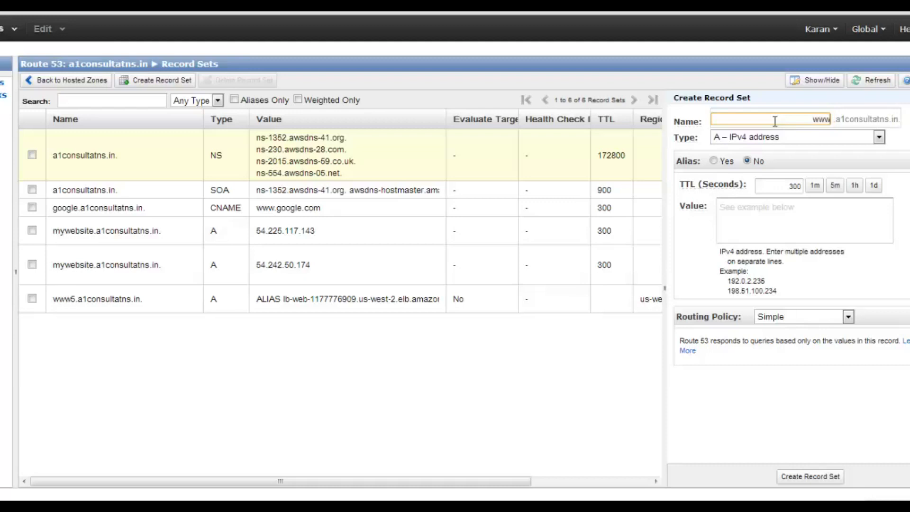
pyautogui.write('5')
pyautogui.click(720, 162)
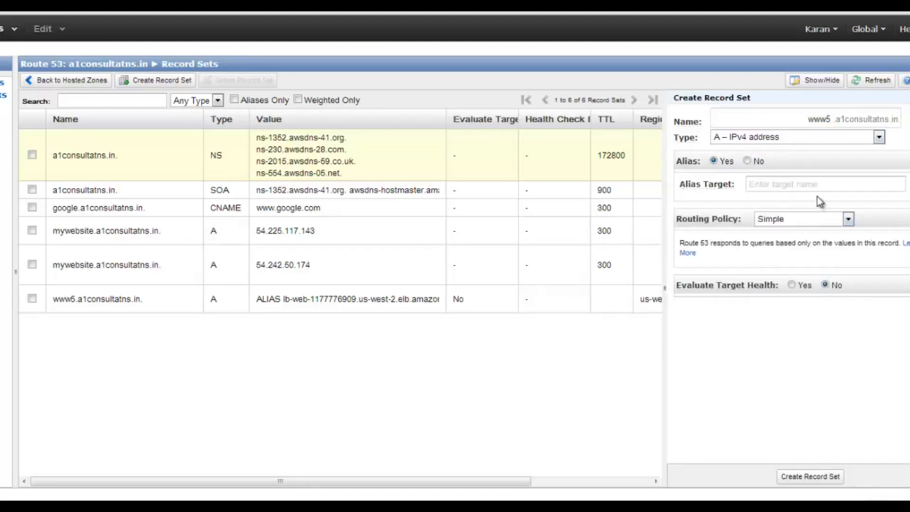
pyautogui.click(824, 185)
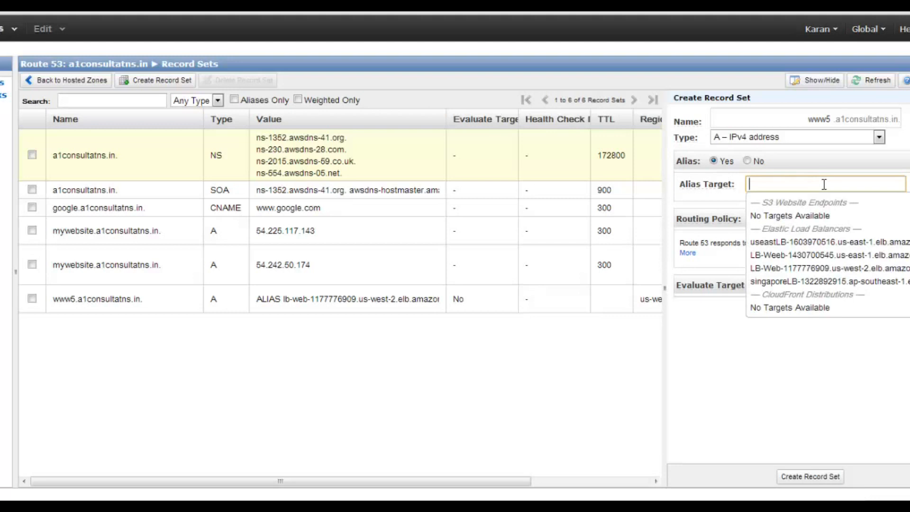
pyautogui.click(773, 282)
# Give the second www5 record Latency routing with set ID my LB testing, and create the record set.
pyautogui.click(801, 233)
pyautogui.click(782, 266)
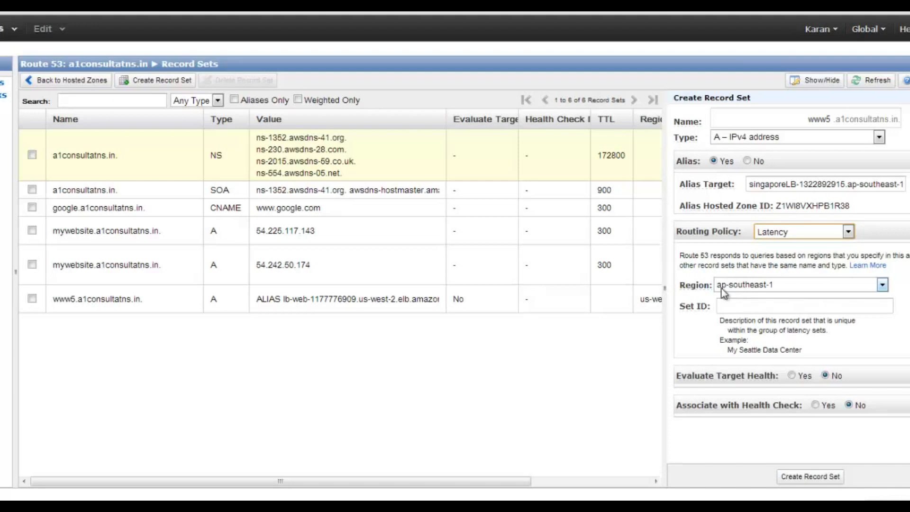
pyautogui.click(747, 304)
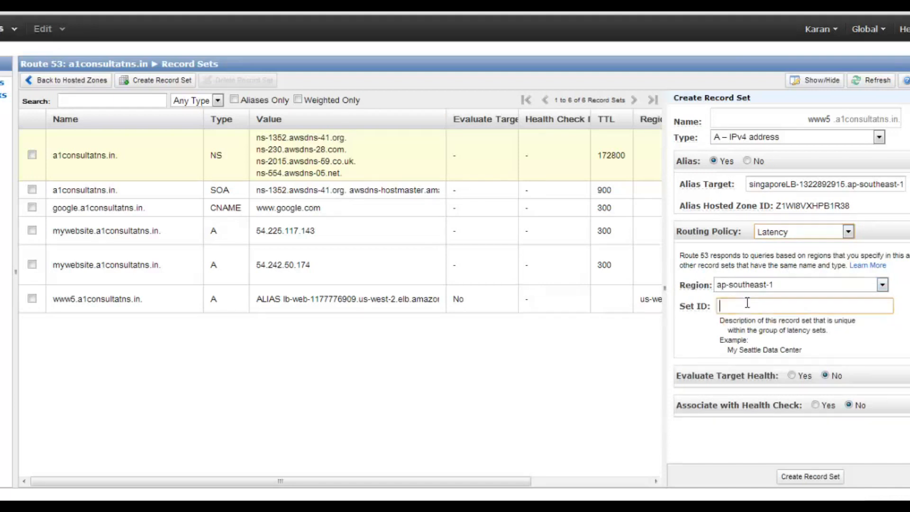
pyautogui.write('my LB testing')
pyautogui.click(791, 479)
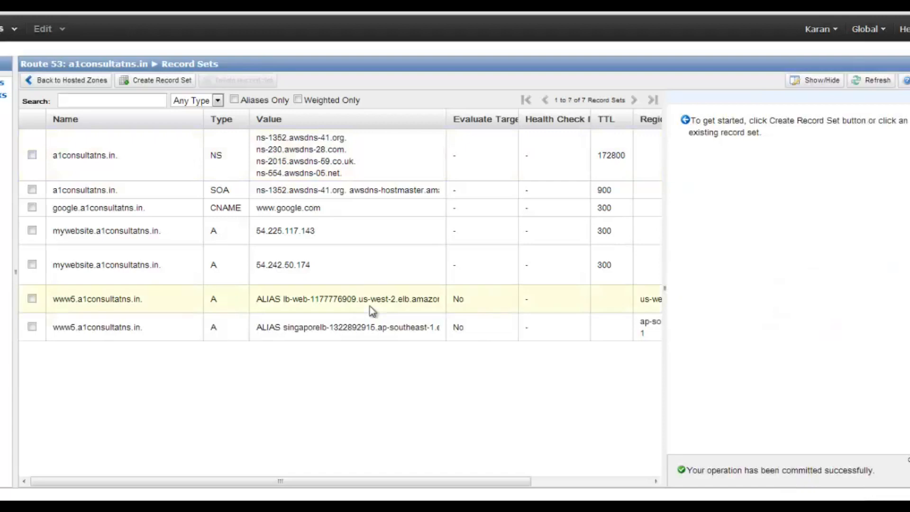
# Compare the names and alias targets of the two www5 latency records, leaving neither record selected.
pyautogui.moveTo(144, 329); pyautogui.dragTo(60, 331)
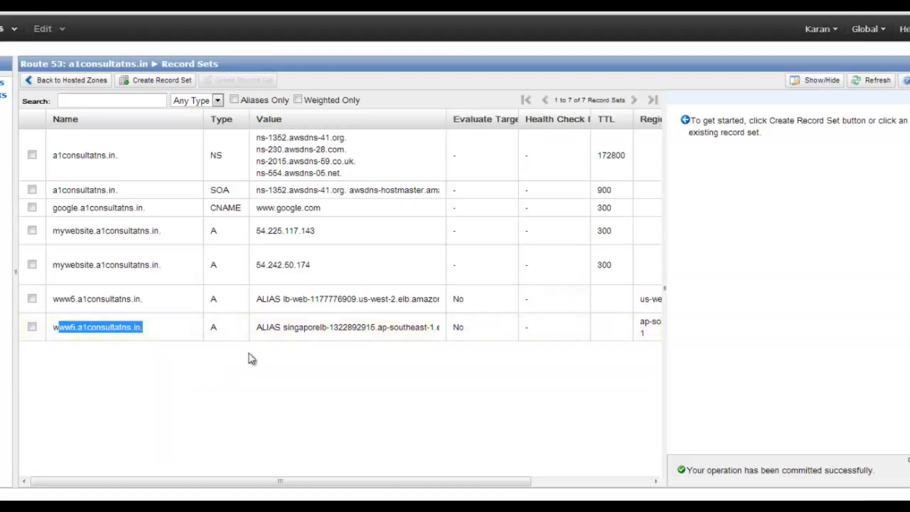
pyautogui.moveTo(256, 331); pyautogui.dragTo(321, 319)
pyautogui.moveTo(275, 299); pyautogui.dragTo(353, 304)
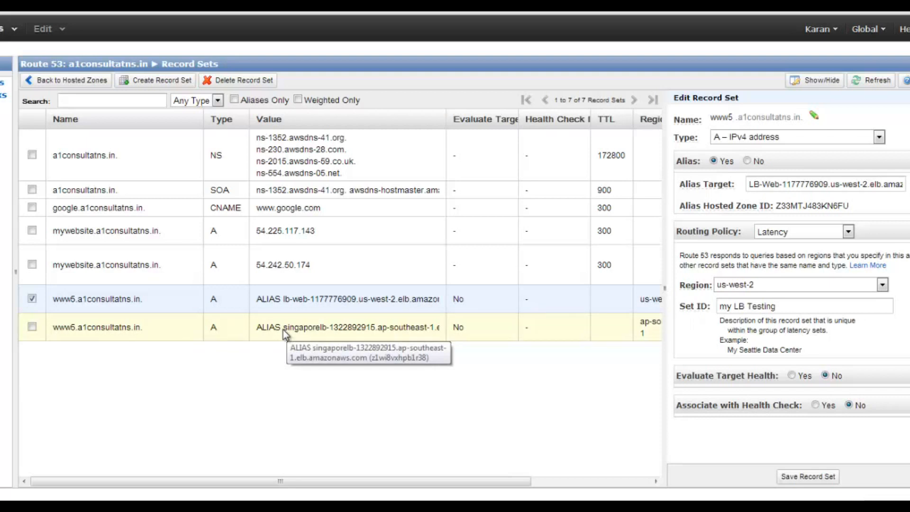
pyautogui.click(32, 299)
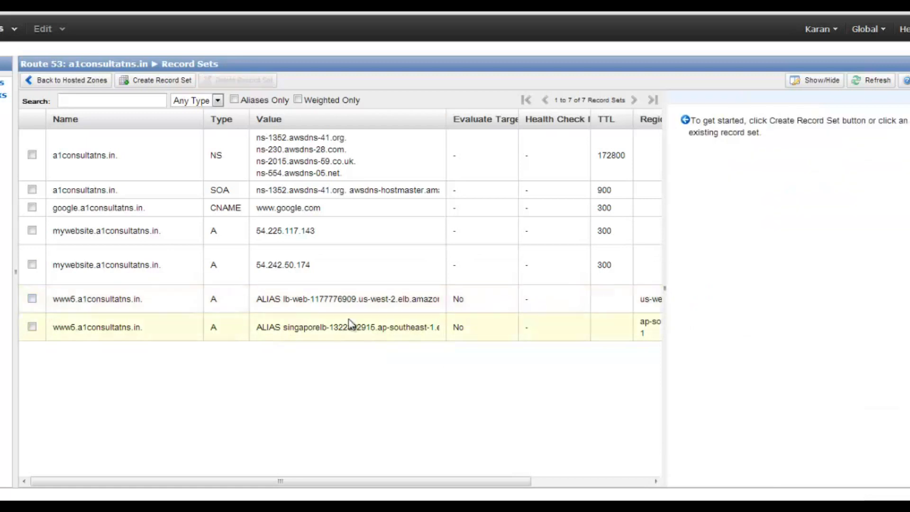
# Start another new record set with Failover routing and name it www6.
pyautogui.click(166, 81)
pyautogui.click(787, 317)
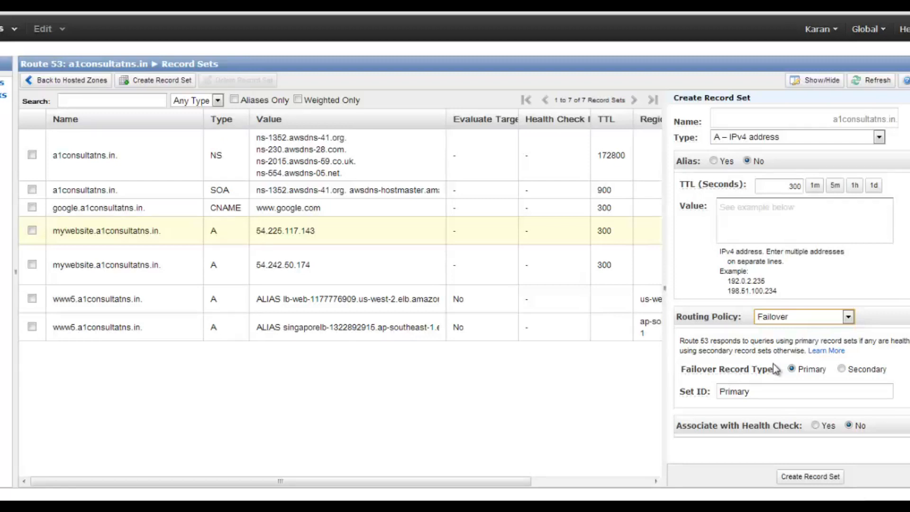
pyautogui.click(821, 122)
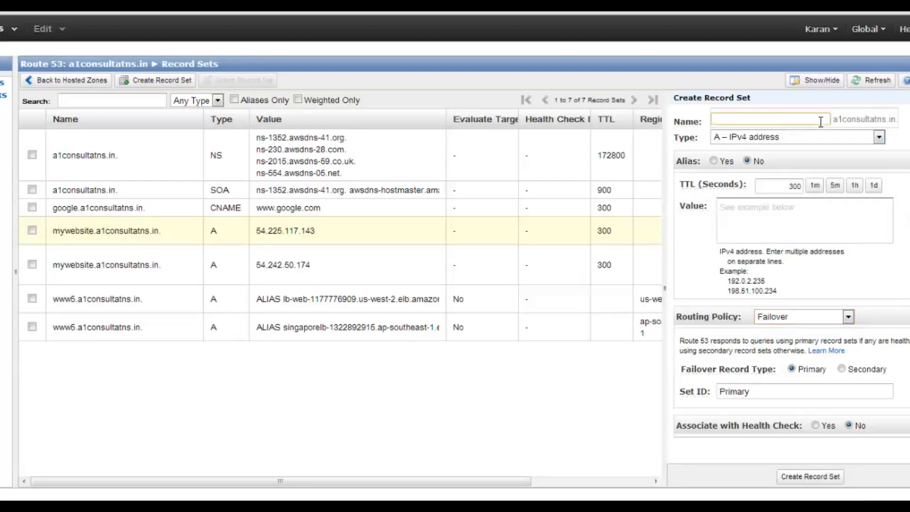
pyautogui.write('www6')
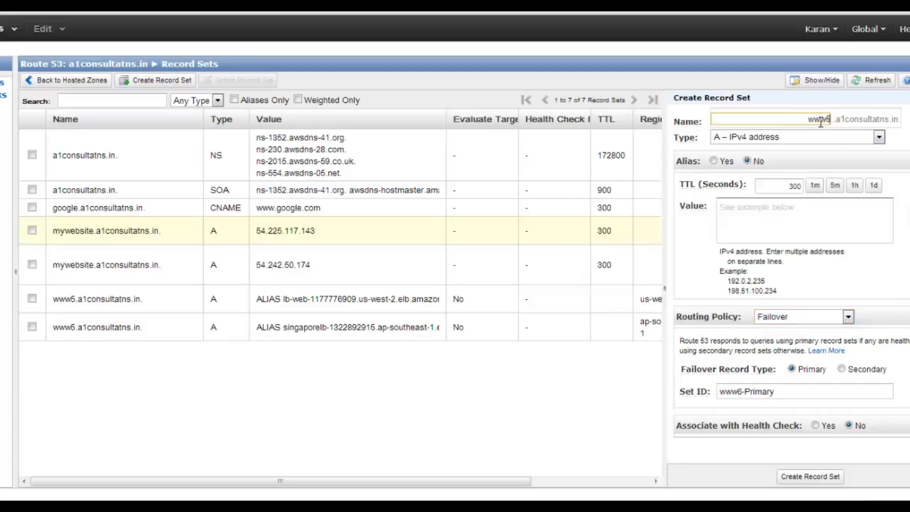
# Alias the primary www6 record to the LB-Web load balancer in us-west-2, enable target health evaluation, and create the record set.
pyautogui.click(713, 161)
pyautogui.click(802, 190)
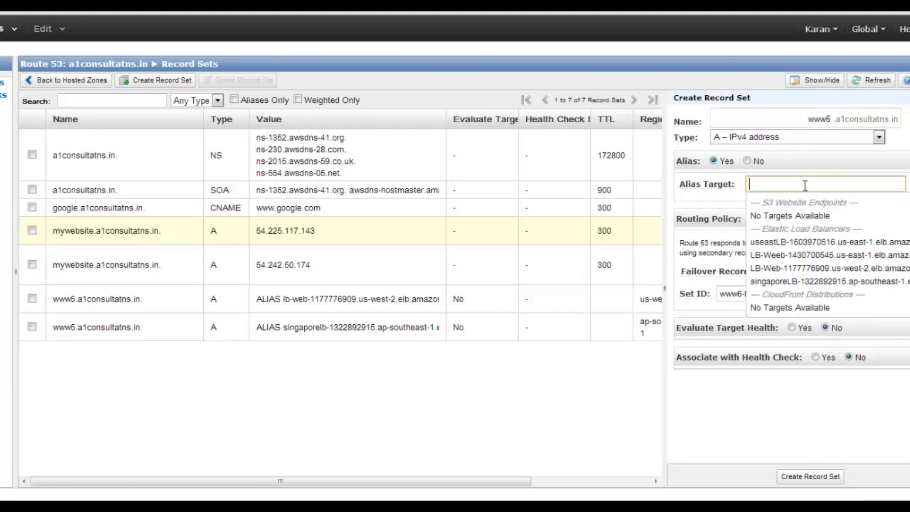
pyautogui.click(782, 268)
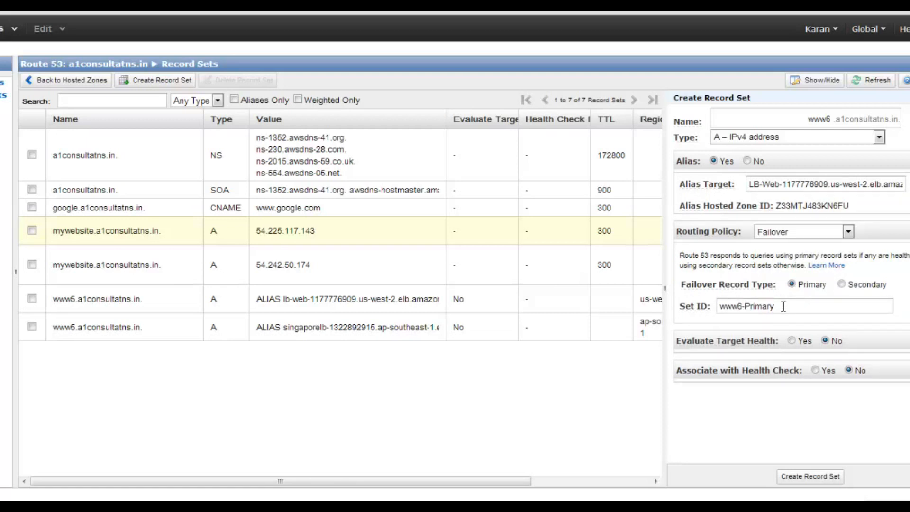
pyautogui.moveTo(784, 307); pyautogui.dragTo(671, 311)
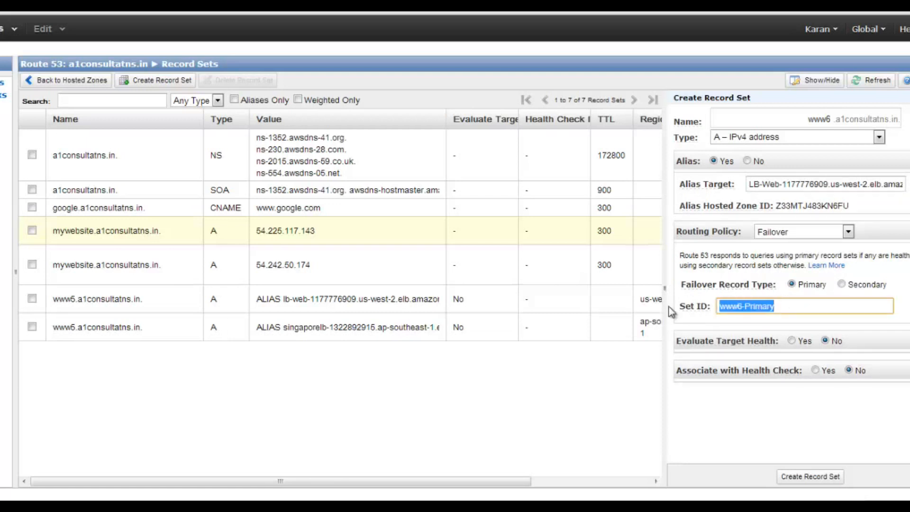
pyautogui.click(794, 342)
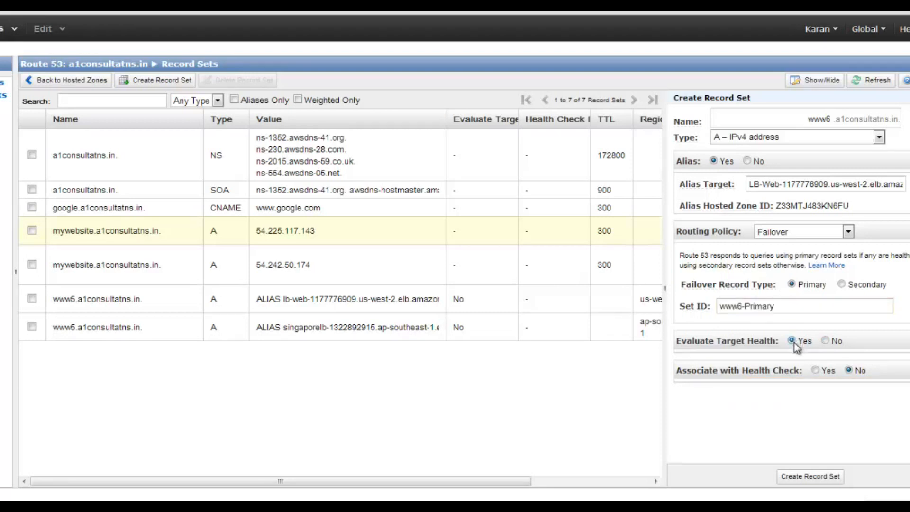
pyautogui.click(810, 478)
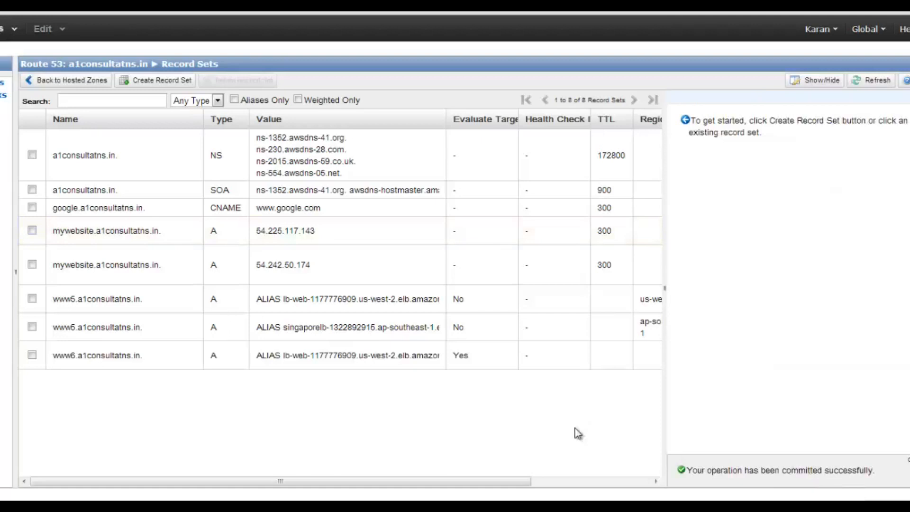
pyautogui.moveTo(454, 357); pyautogui.dragTo(466, 360)
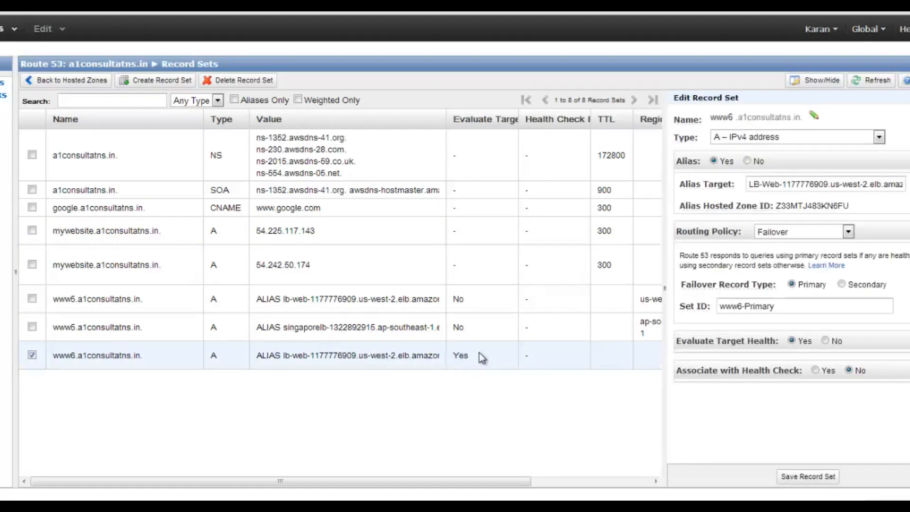
pyautogui.moveTo(472, 360); pyautogui.dragTo(451, 353)
# Start a second record set named www6 as an alias for the singaporeLB load balancer in ap-southeast-1.
pyautogui.click(174, 89)
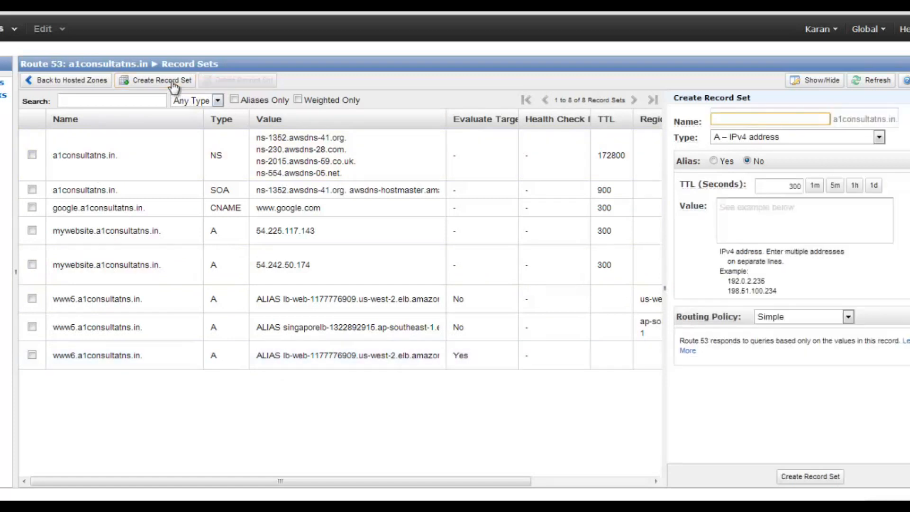
pyautogui.write('www6')
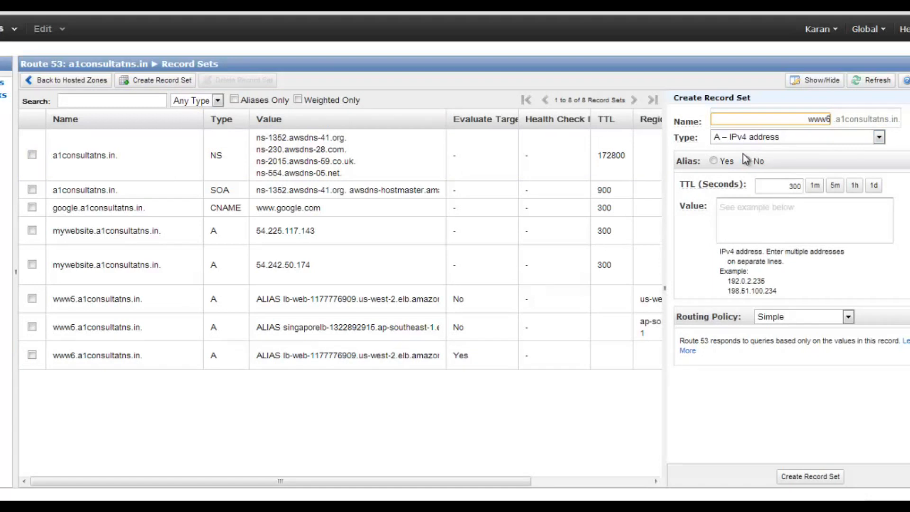
pyautogui.click(727, 162)
pyautogui.click(788, 185)
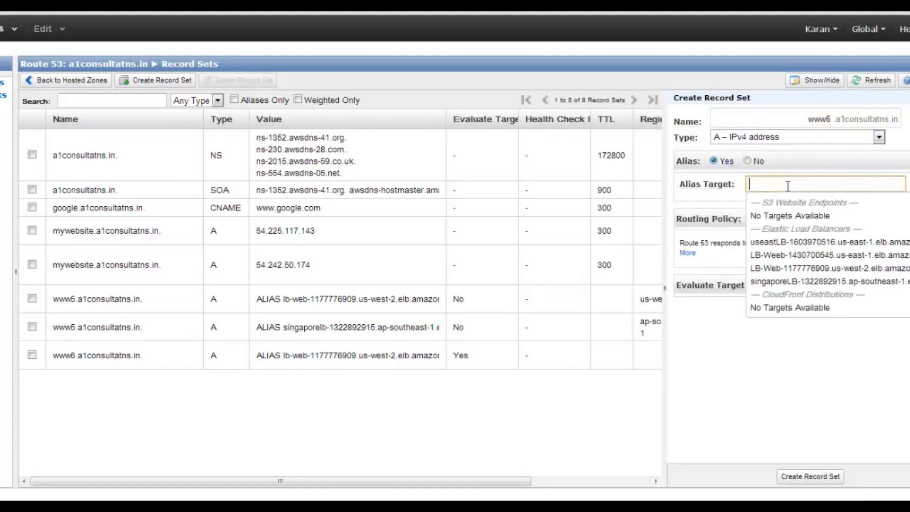
pyautogui.click(796, 283)
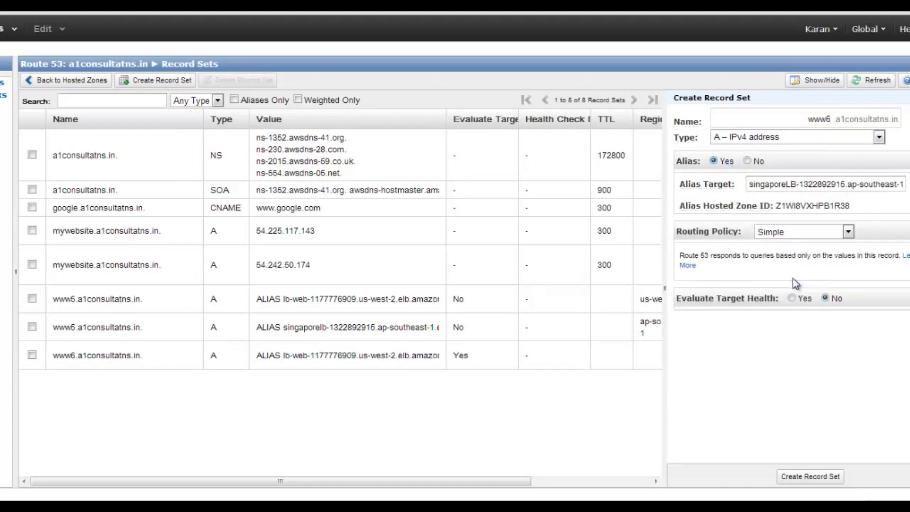
# Set the second www6 record to Failover routing as the Secondary record type, and create the record set.
pyautogui.click(804, 233)
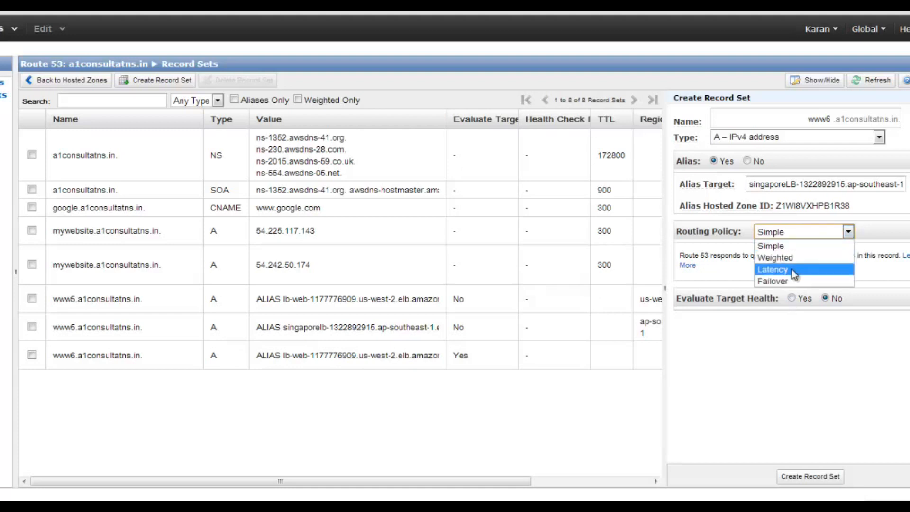
pyautogui.click(790, 282)
pyautogui.click(841, 285)
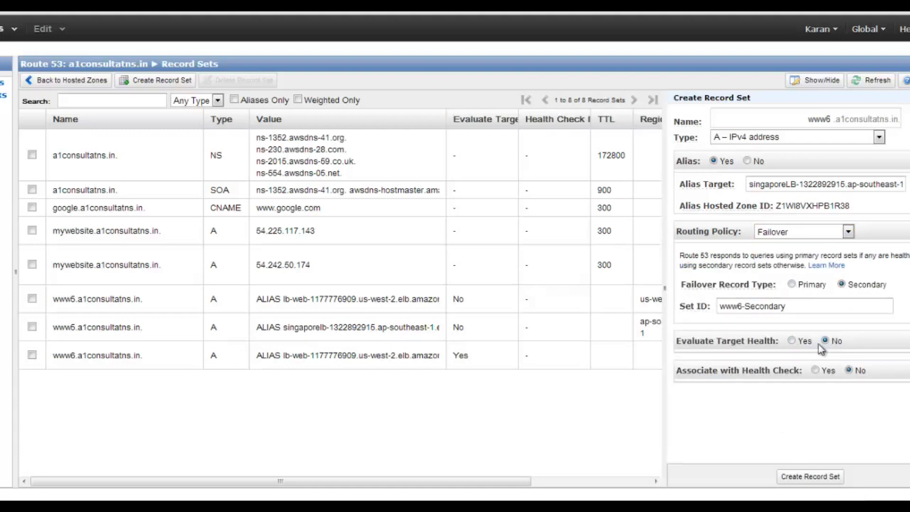
pyautogui.click(810, 477)
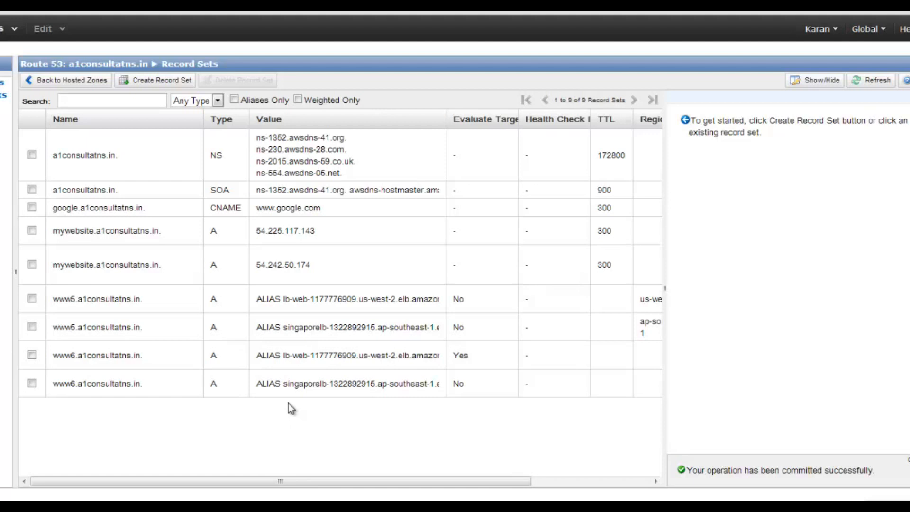
# Review the settings of the primary and secondary www6 failover records.
pyautogui.click(129, 360)
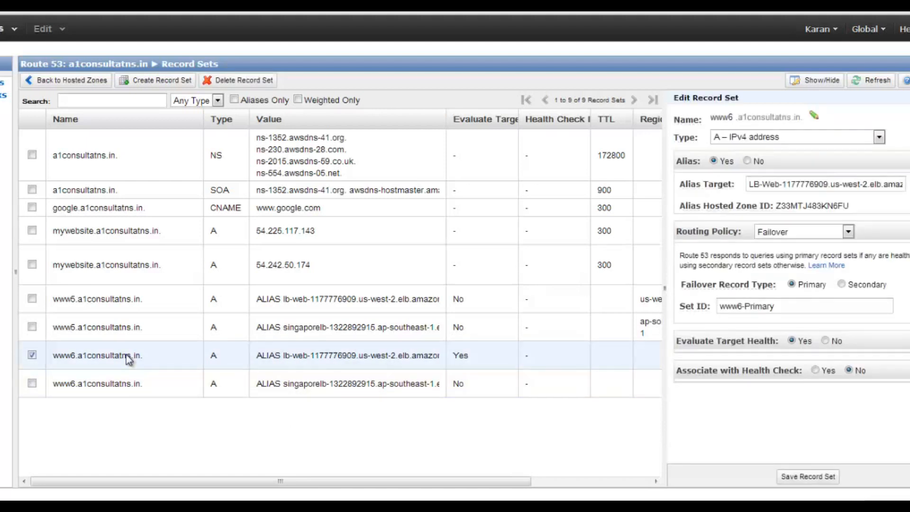
pyautogui.click(116, 388)
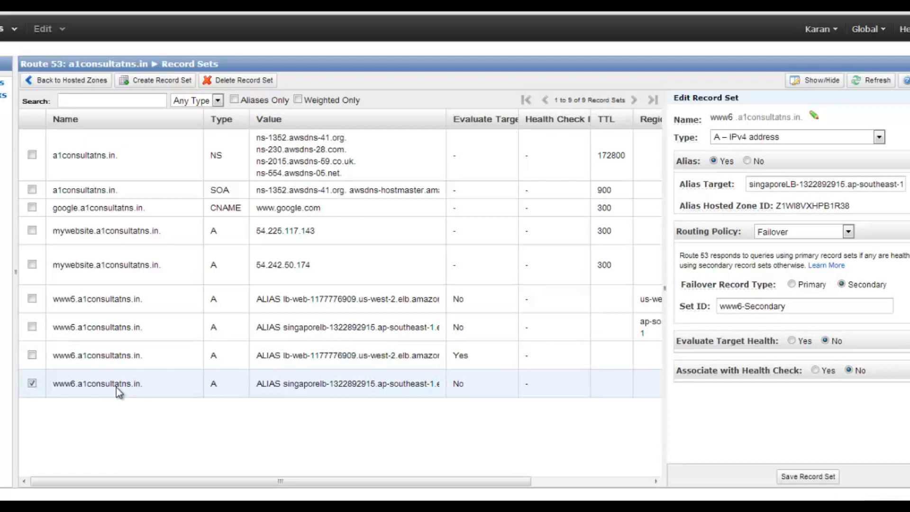